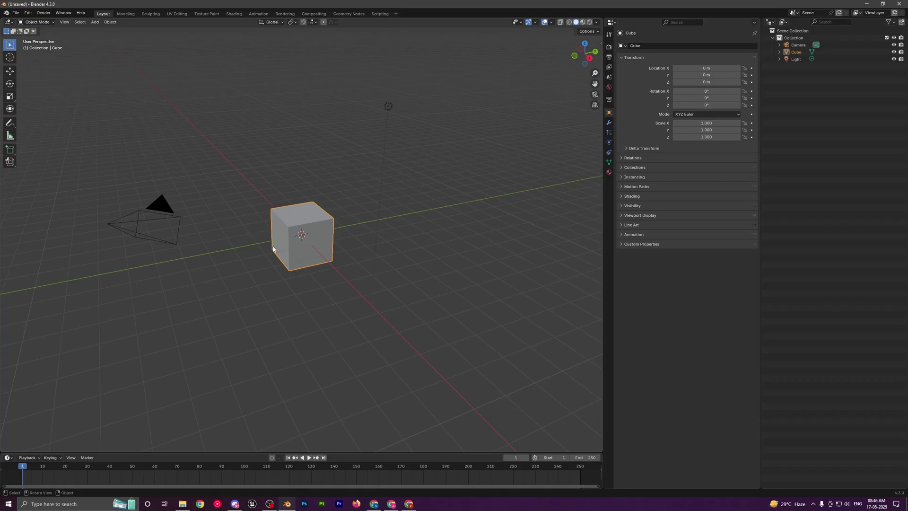
Delete all the default objects and add a Monkey mesh at the world origin.
{"action": "key", "text": "a"}
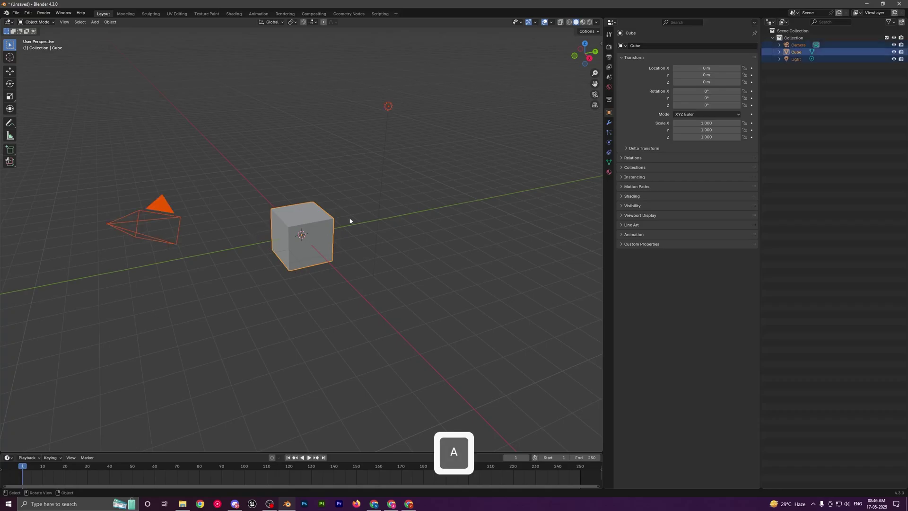
{"action": "key", "text": "Delete"}
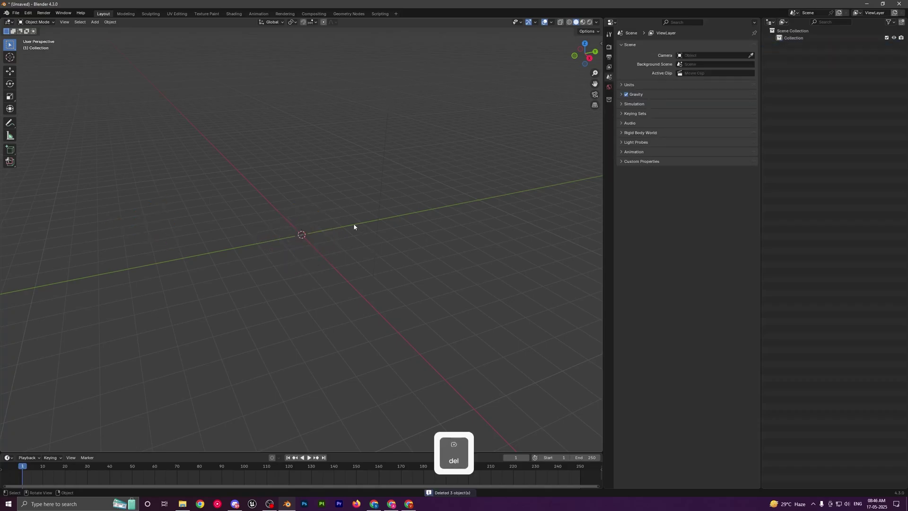
{"action": "key", "text": "shift+a"}
{"action": "mouse_move", "coordinate": [340, 122]}
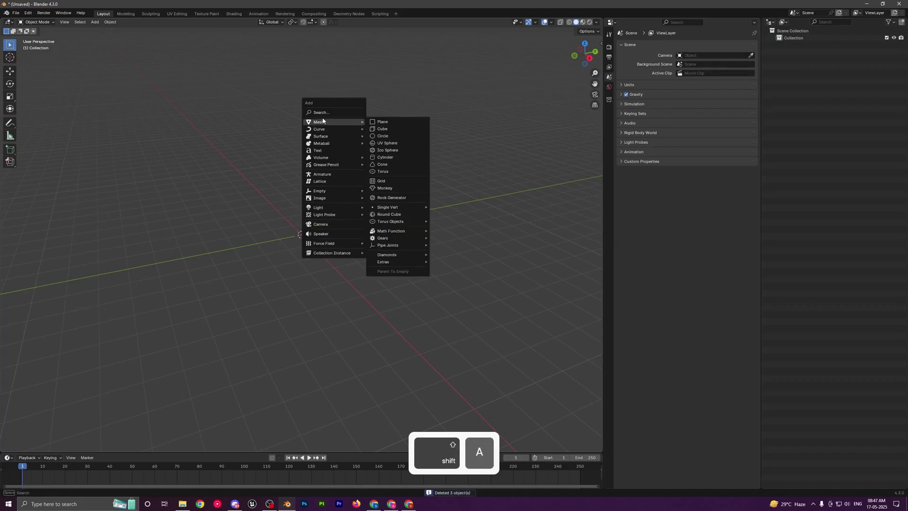
{"action": "left_click", "coordinate": [384, 188]}
{"action": "middle_click_drag", "start_coordinate": [295, 242], "coordinate": [335, 231]}
{"action": "scroll", "coordinate": [338, 259], "scroll_direction": "up", "scroll_amount": 2}
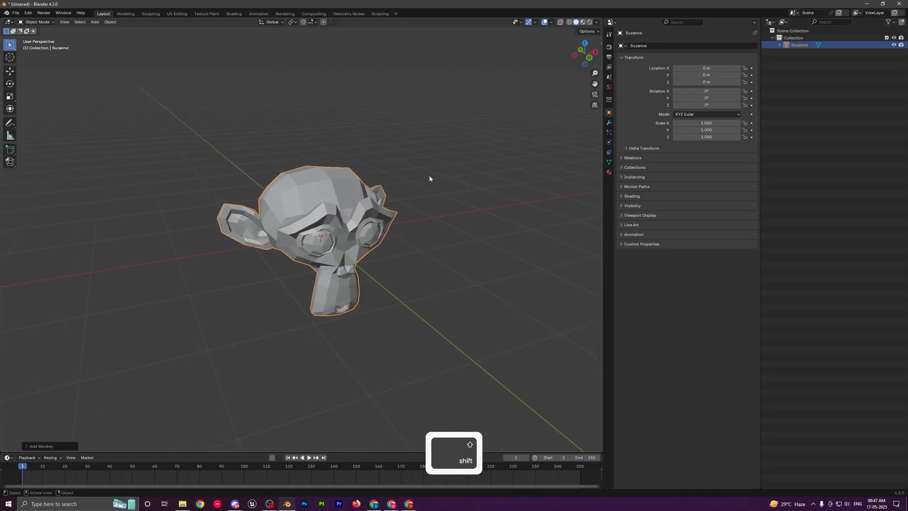
Add a Grease Pencil Scene Line Art object and display its modifier settings.
{"action": "key", "text": "shift+a"}
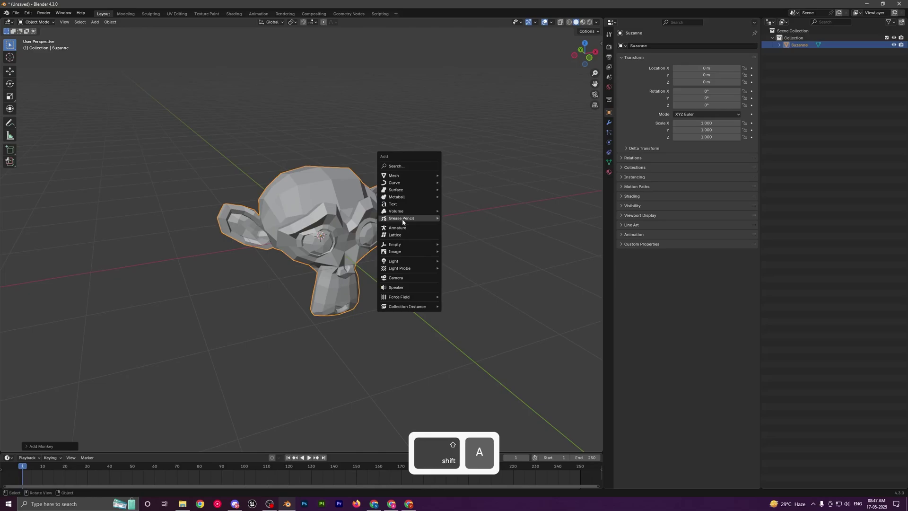
{"action": "mouse_move", "coordinate": [403, 219]}
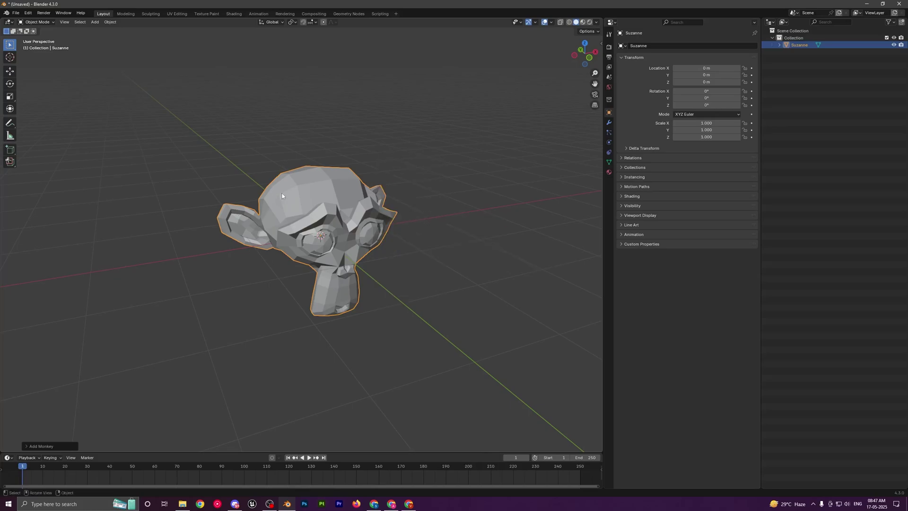
{"action": "key", "text": "shift+a"}
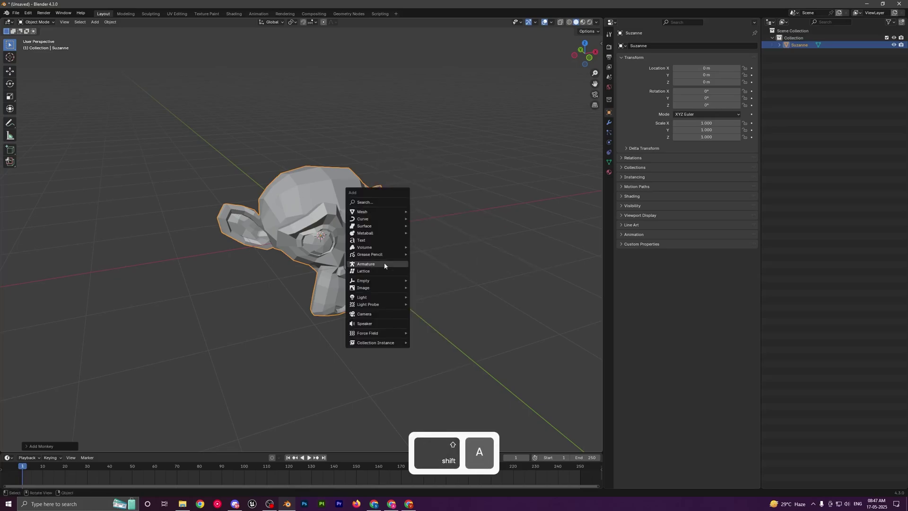
{"action": "mouse_move", "coordinate": [379, 256]}
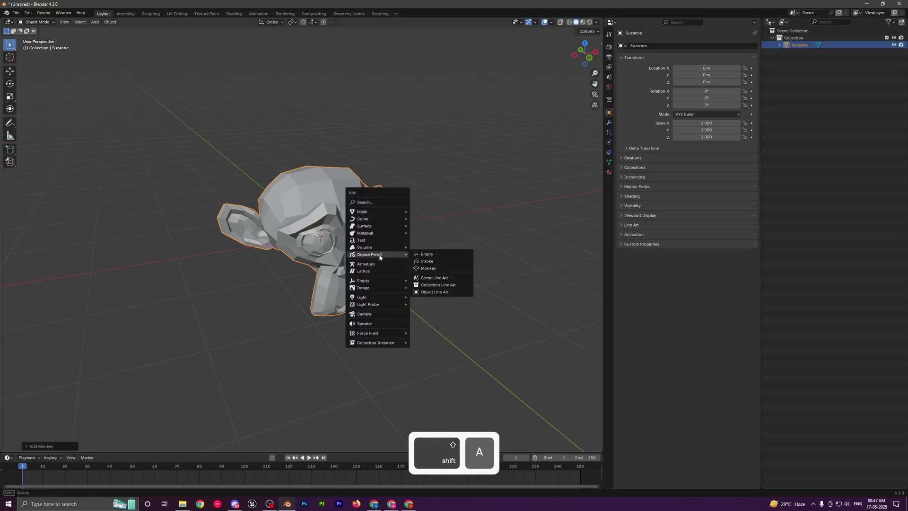
{"action": "left_click", "coordinate": [431, 279]}
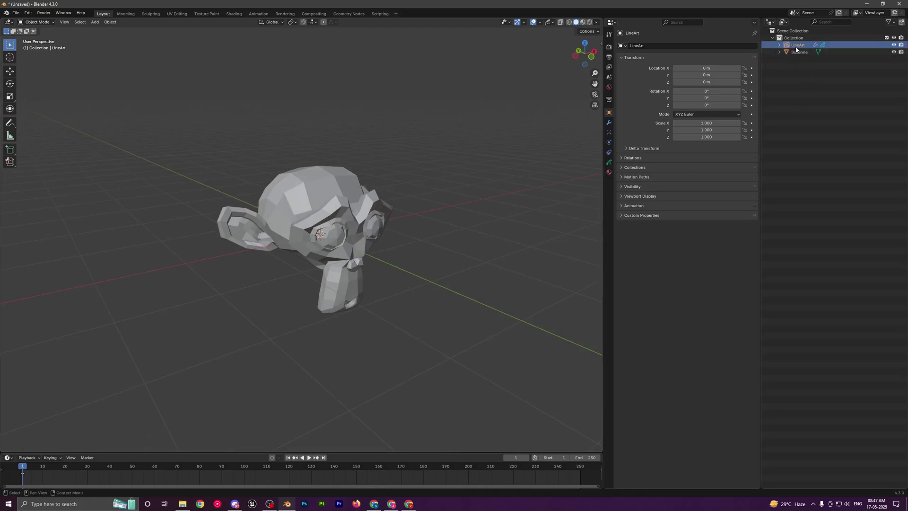
{"action": "left_click", "coordinate": [608, 122]}
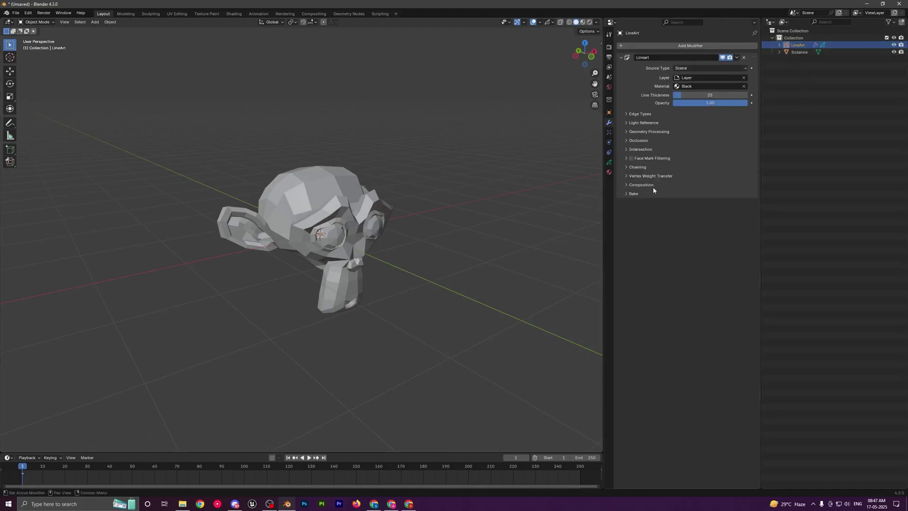
{"action": "middle_click_drag", "start_coordinate": [425, 265], "coordinate": [319, 312]}
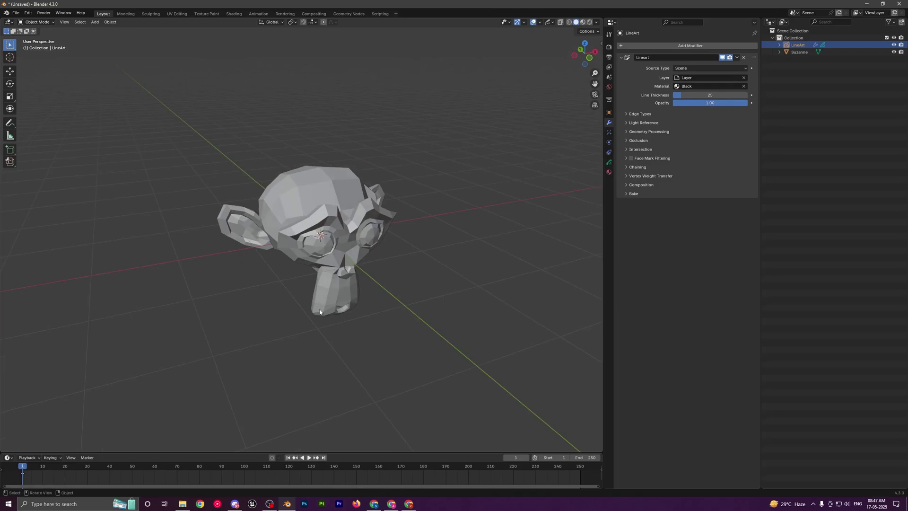
{"action": "middle_click_drag", "start_coordinate": [383, 272], "coordinate": [376, 268]}
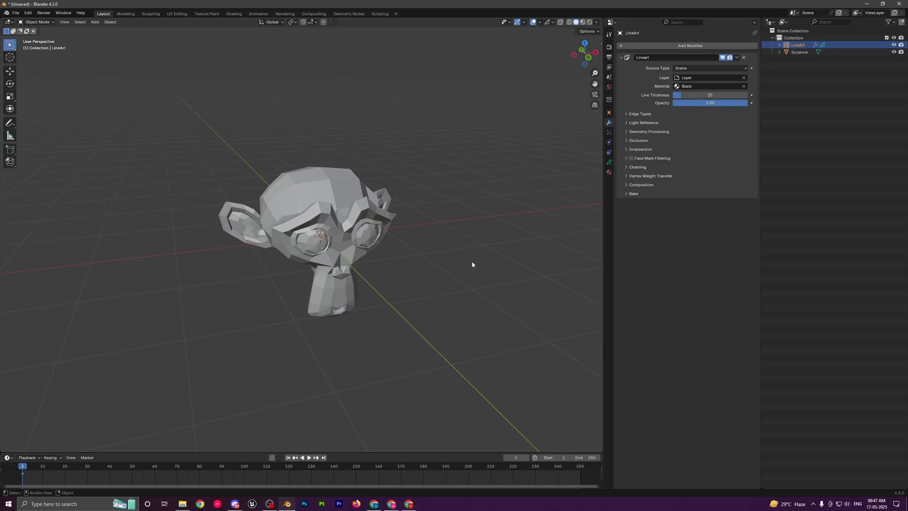
Add a camera and align it to a three-quarter view of the monkey's face.
{"action": "key", "text": "shift+a"}
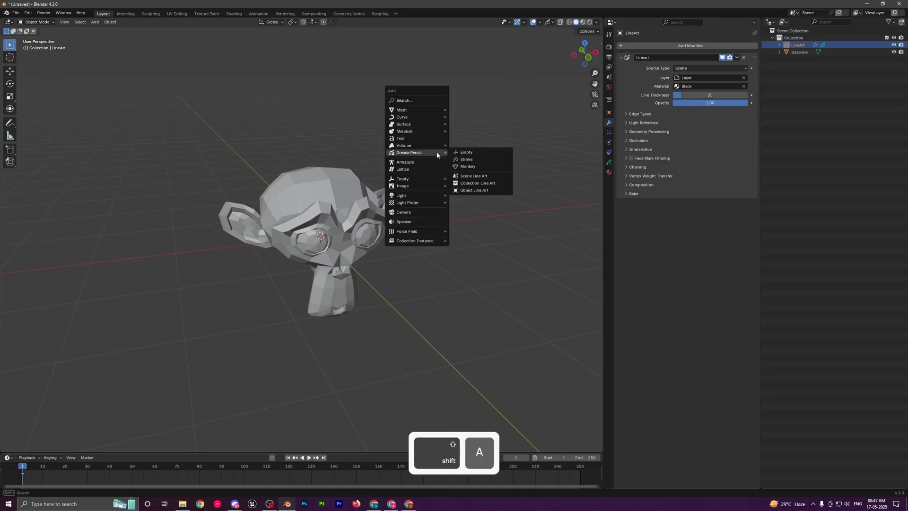
{"action": "left_click", "coordinate": [403, 213]}
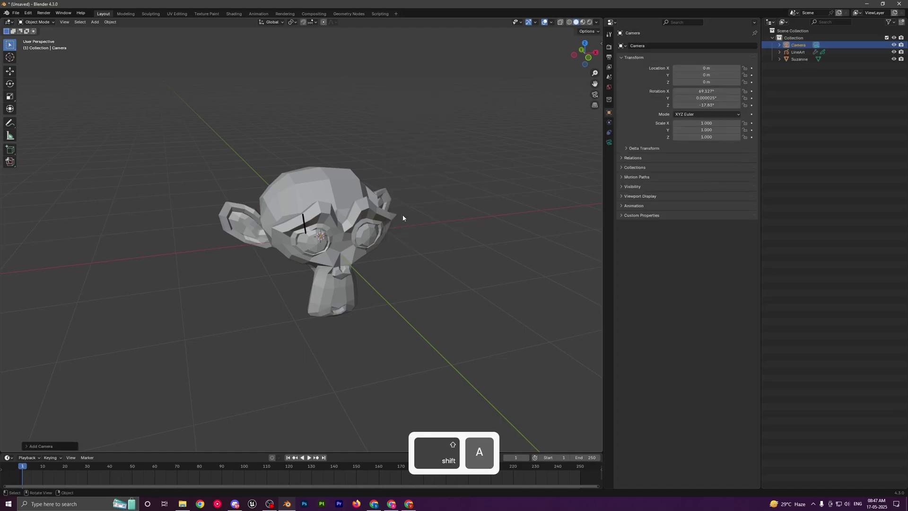
{"action": "middle_click_drag", "start_coordinate": [283, 237], "coordinate": [317, 211]}
{"action": "mouse_move", "coordinate": [399, 221]}
{"action": "middle_mouse_down", "text": "ctrl"}
{"action": "mouse_move", "coordinate": [398, 212]}
{"action": "mouse_move", "coordinate": [407, 223]}
{"action": "middle_mouse_up", "text": "ctrl"}
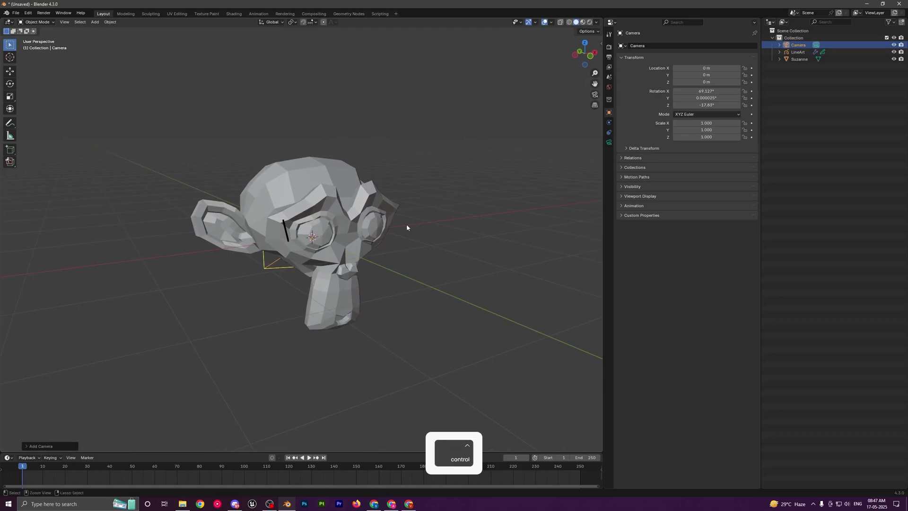
{"action": "key", "text": "ctrl+alt+KP_0"}
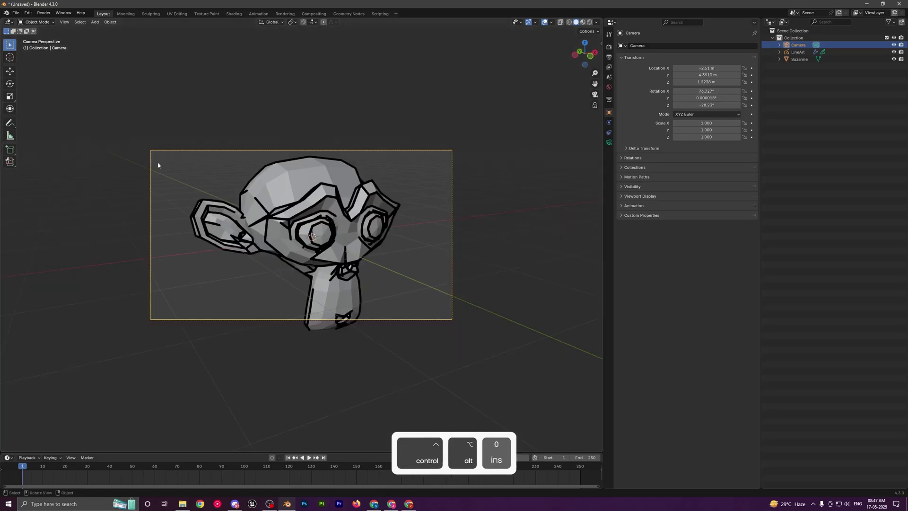
Temporarily lock the camera to the view and pull it back until the whole monkey fits inside the frame.
{"action": "key", "text": "n"}
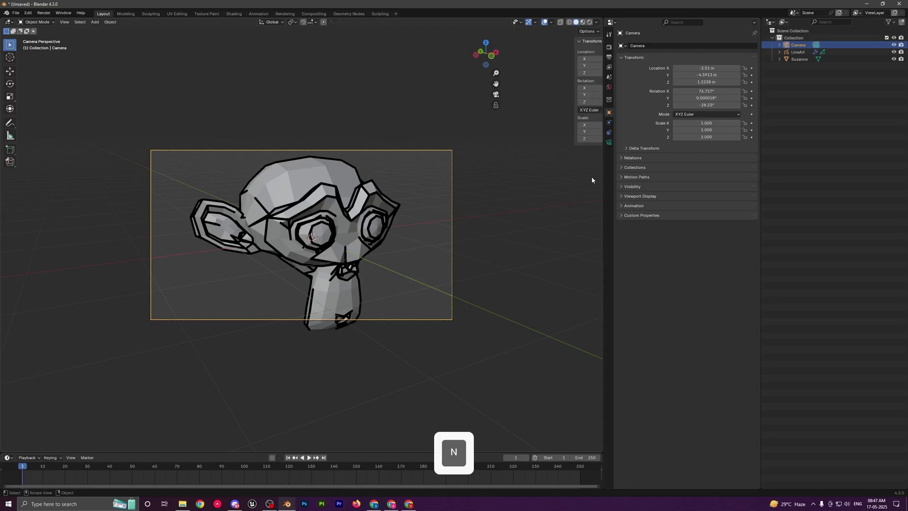
{"action": "left_click", "coordinate": [599, 81]}
{"action": "left_click", "coordinate": [561, 138]}
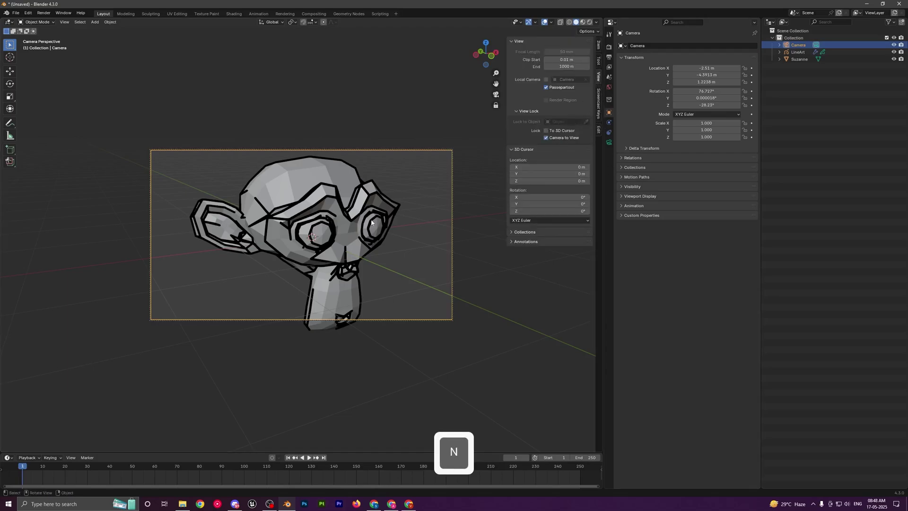
{"action": "mouse_move", "coordinate": [339, 223]}
{"action": "middle_mouse_down", "text": "ctrl"}
{"action": "mouse_move", "coordinate": [346, 243]}
{"action": "mouse_move", "coordinate": [338, 238]}
{"action": "middle_mouse_up", "text": "ctrl"}
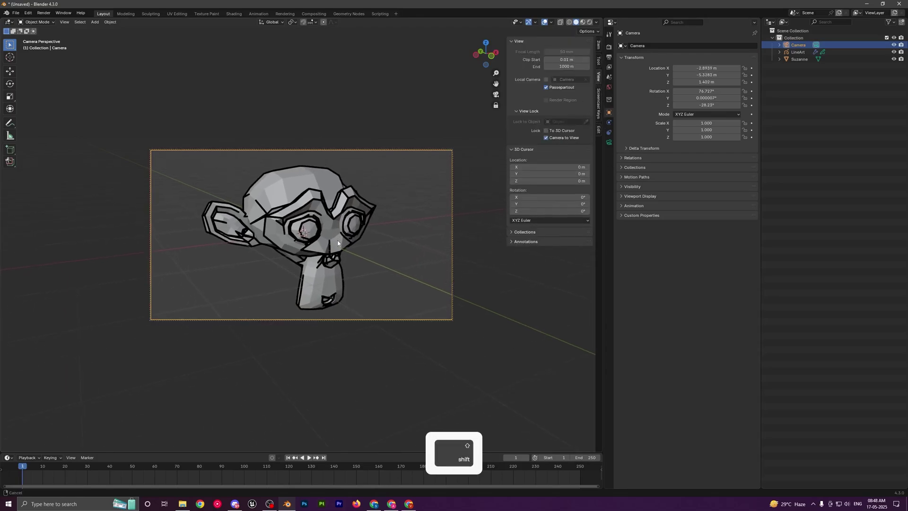
{"action": "left_click", "coordinate": [545, 138]}
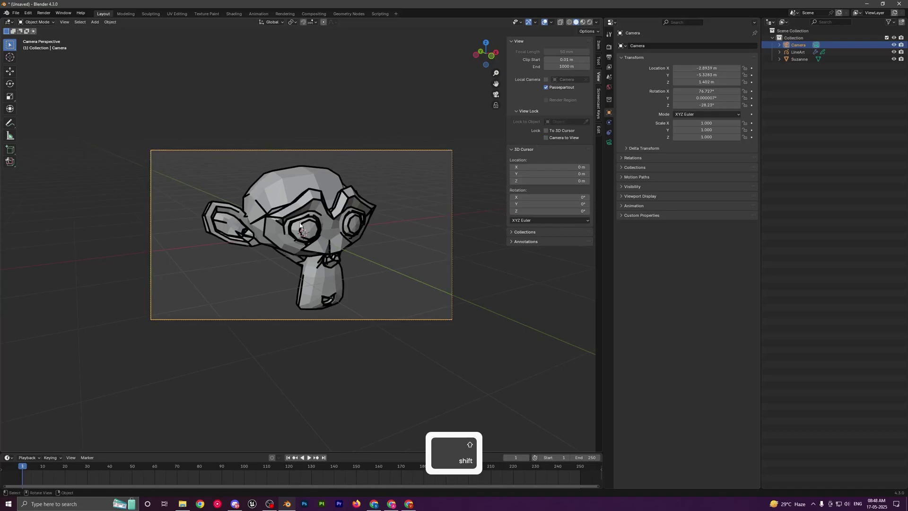
Examine the line art from outside the camera angle and return to the camera view.
{"action": "middle_click_drag", "start_coordinate": [328, 236], "coordinate": [370, 248]}
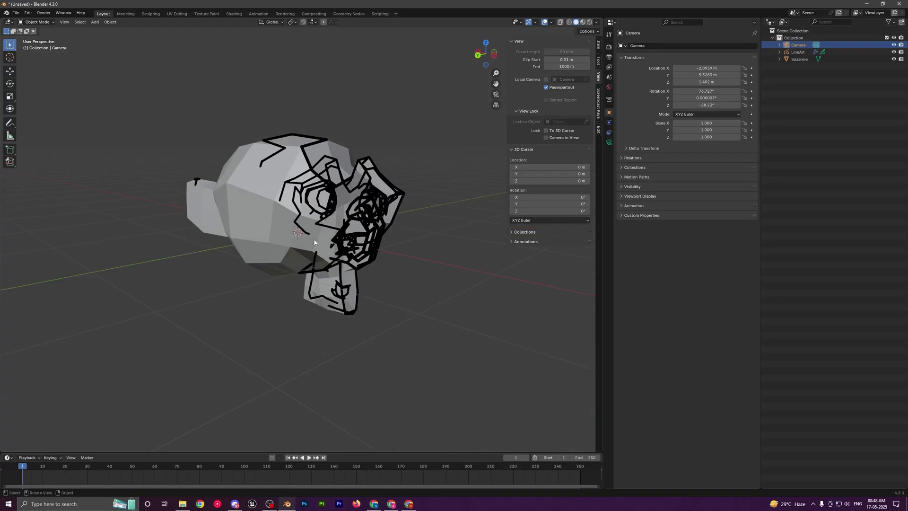
{"action": "middle_click_drag", "start_coordinate": [312, 238], "coordinate": [337, 273]}
{"action": "key", "text": "KP_0"}
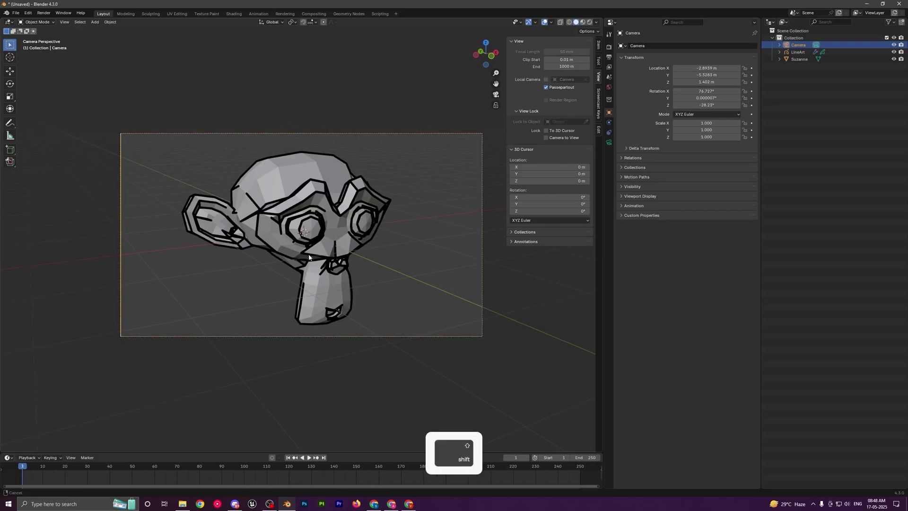
{"action": "middle_click_drag", "start_coordinate": [354, 254], "coordinate": [379, 274], "text": "shift"}
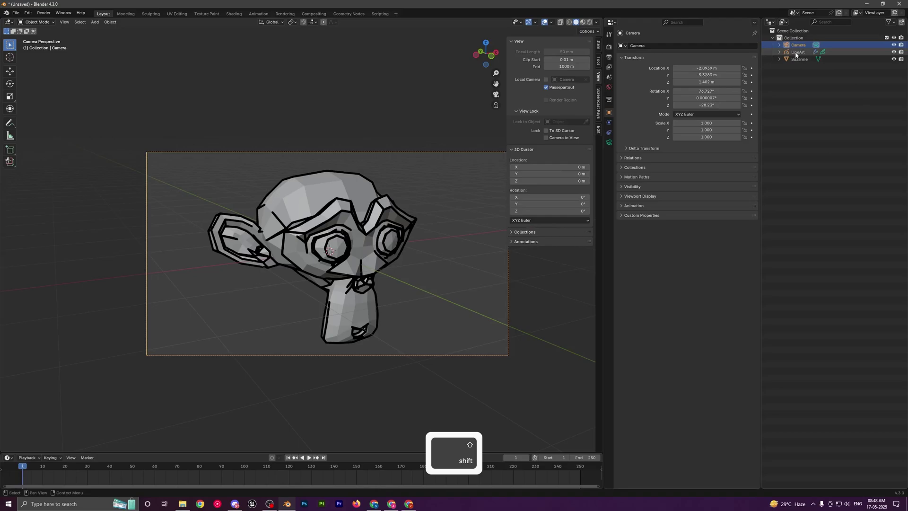
Set the Line Thickness of the LineArt object's Lineart modifier to 14.
{"action": "left_click", "coordinate": [815, 52]}
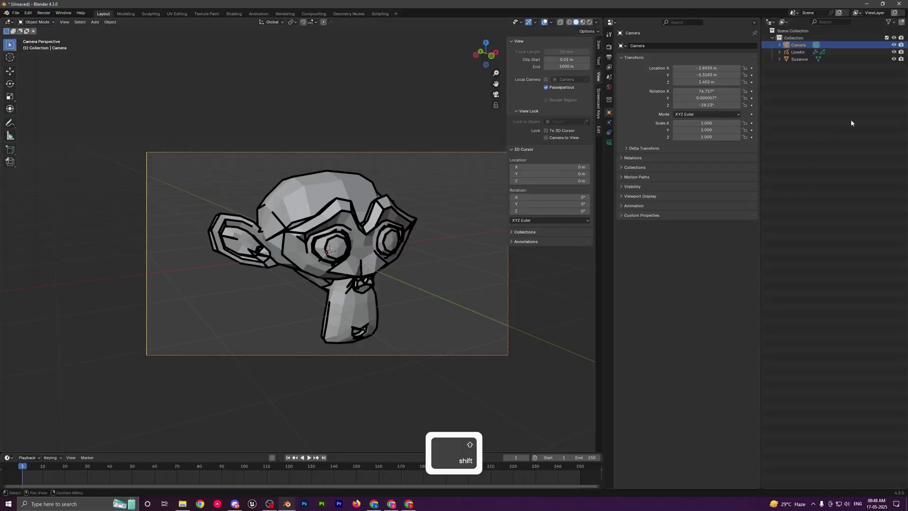
{"action": "left_click", "coordinate": [796, 52]}
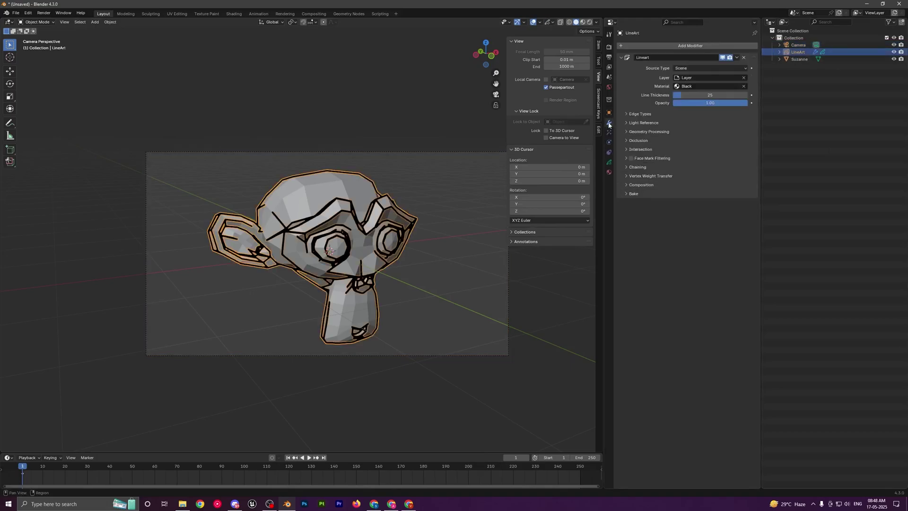
{"action": "left_click", "coordinate": [424, 112]}
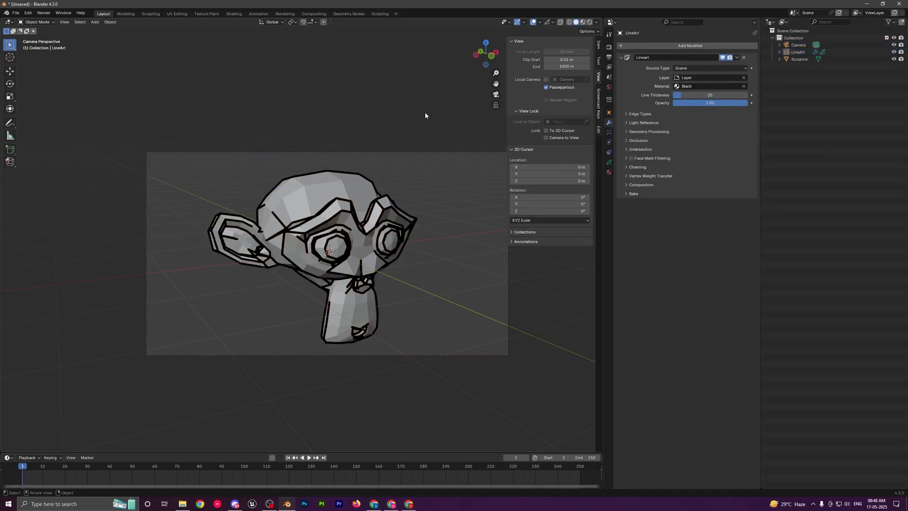
{"action": "double_click", "coordinate": [699, 95]}
{"action": "type", "text": "1"}
{"action": "key", "text": "Return"}
{"action": "mouse_move", "coordinate": [714, 95]}
{"action": "left_mouse_down"}
{"action": "mouse_move", "coordinate": [723, 95]}
{"action": "mouse_move", "coordinate": [685, 104]}
{"action": "mouse_move", "coordinate": [732, 104]}
{"action": "mouse_move", "coordinate": [710, 95]}
{"action": "left_mouse_up"}
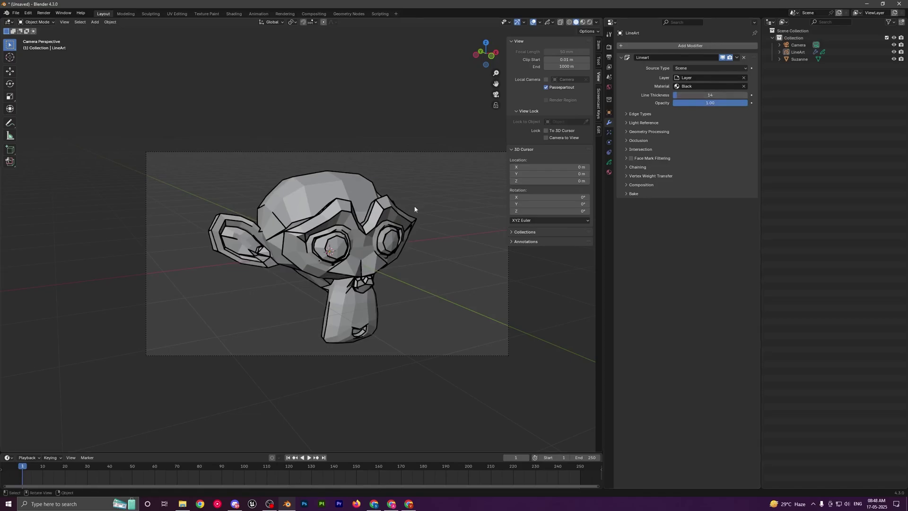
Duplicate the monkey beside the original and scale the copy down to fit within the camera frame.
{"action": "key", "text": "a"}
{"action": "scroll", "coordinate": [365, 233], "scroll_direction": "down", "scroll_amount": 2}
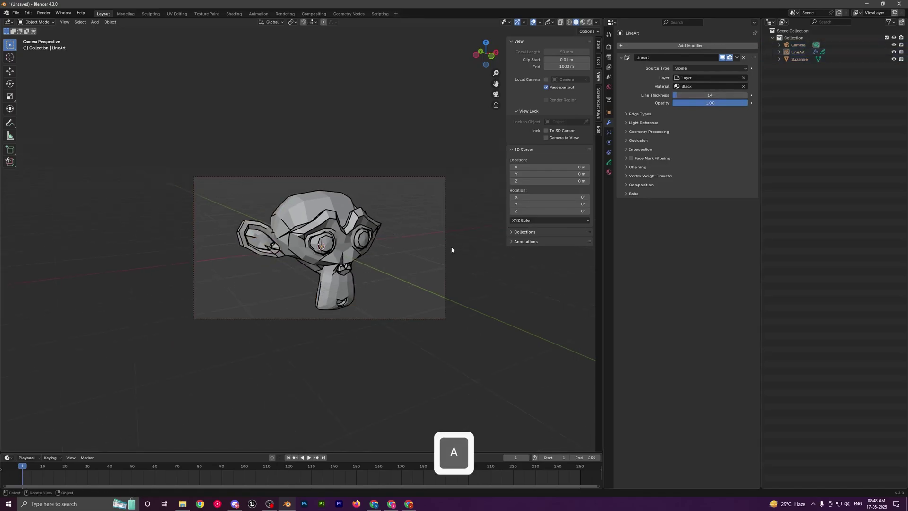
{"action": "left_click", "coordinate": [322, 211]}
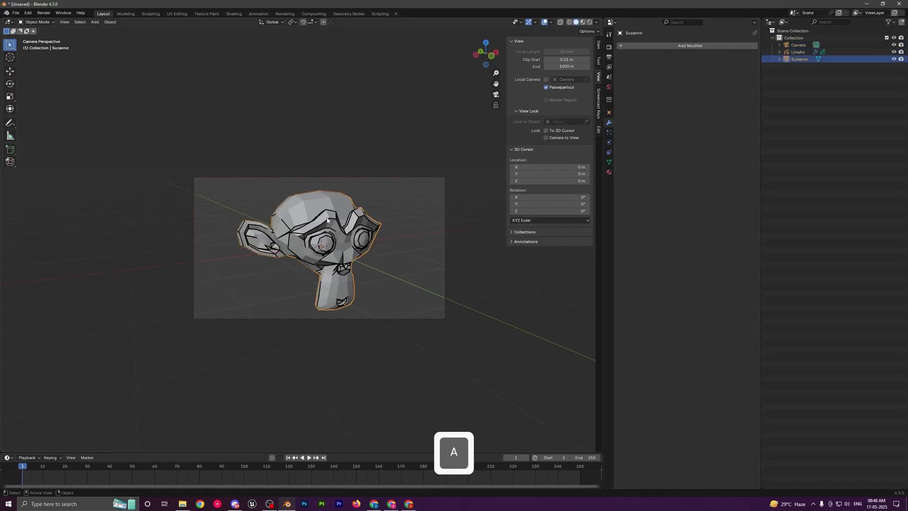
{"action": "key", "text": "shift+d"}
{"action": "left_click", "coordinate": [420, 204]}
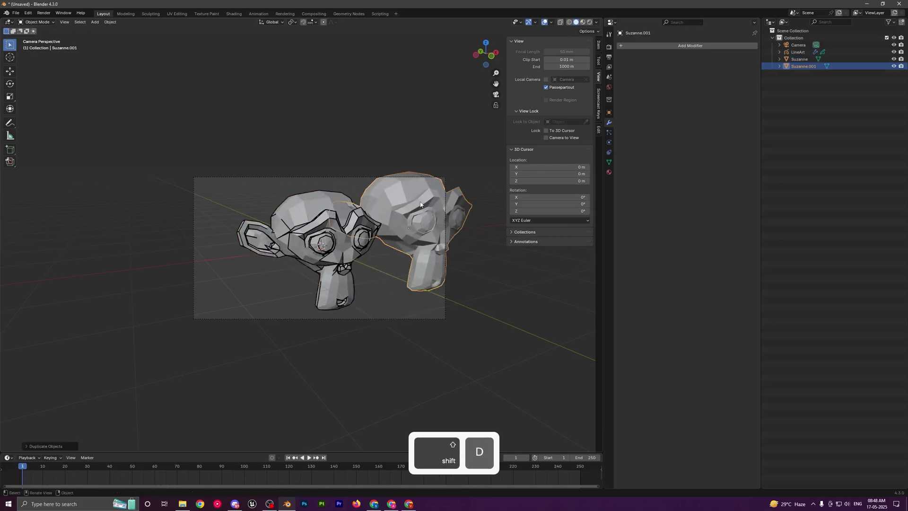
{"action": "key", "text": "s"}
{"action": "left_click", "coordinate": [456, 237]}
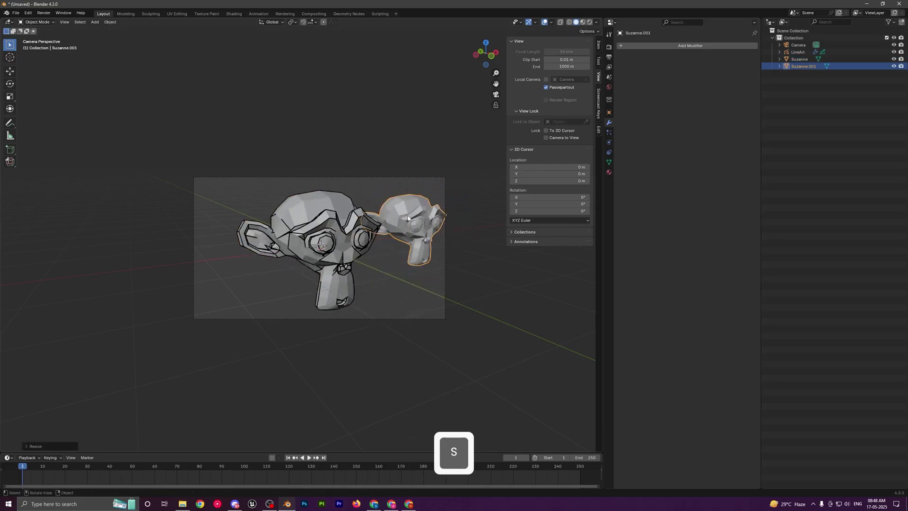
Turn the Lineart modifier's viewport display off and on again to refresh the outlines on both monkeys, leaving everything deselected.
{"action": "left_click", "coordinate": [797, 52]}
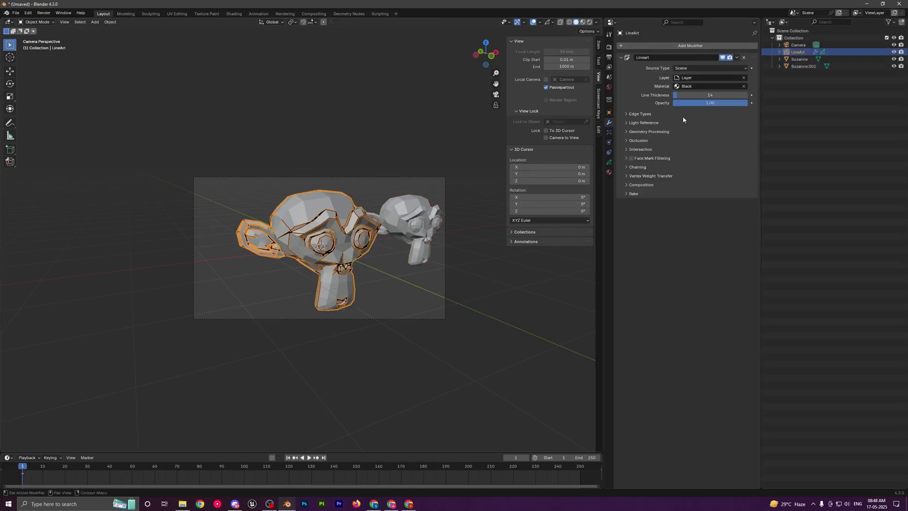
{"action": "left_click", "coordinate": [722, 58]}
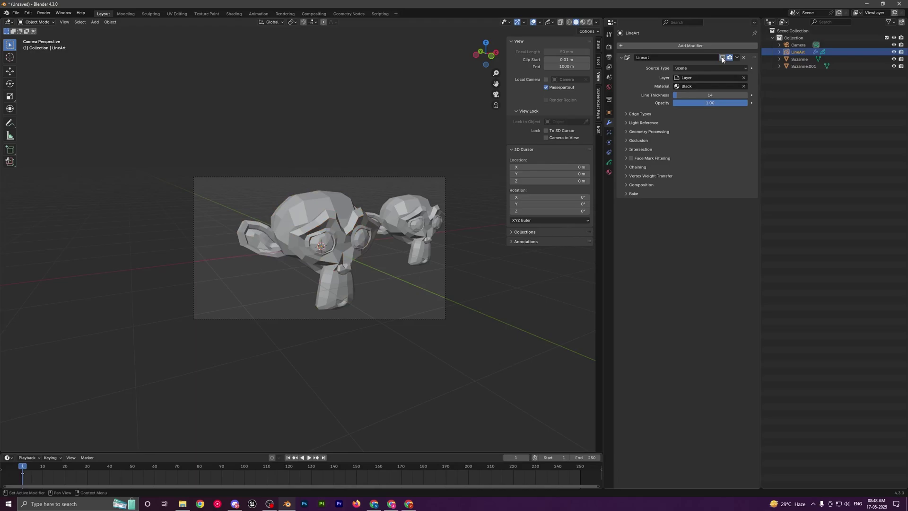
{"action": "left_click", "coordinate": [722, 58]}
{"action": "key", "text": "a"}
{"action": "key", "text": "a"}
{"action": "scroll", "coordinate": [441, 265], "scroll_direction": "up", "scroll_amount": 1}
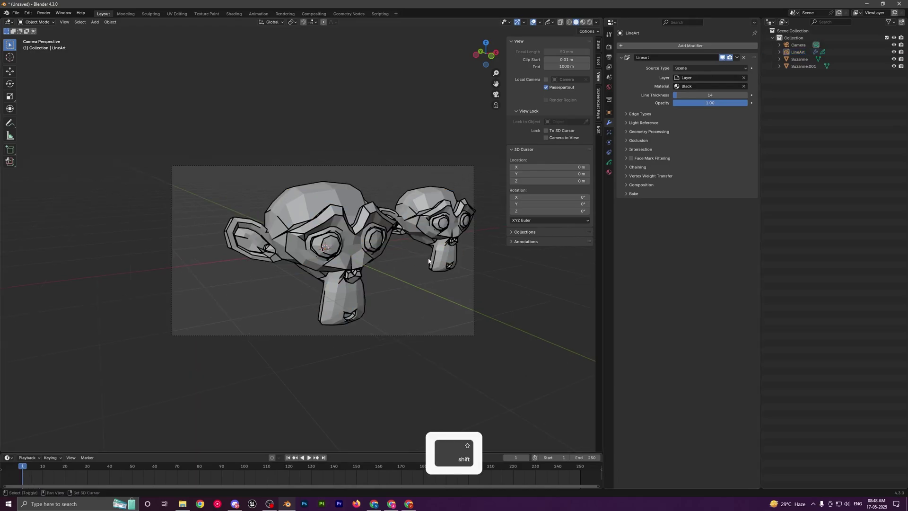
{"action": "scroll", "coordinate": [423, 268], "scroll_direction": "up", "scroll_amount": 1}
{"action": "mouse_move", "coordinate": [440, 265]}
{"action": "middle_mouse_down", "text": "shift"}
{"action": "mouse_move", "coordinate": [422, 268]}
{"action": "mouse_move", "coordinate": [422, 292]}
{"action": "mouse_move", "coordinate": [437, 274]}
{"action": "middle_mouse_up", "text": "shift"}
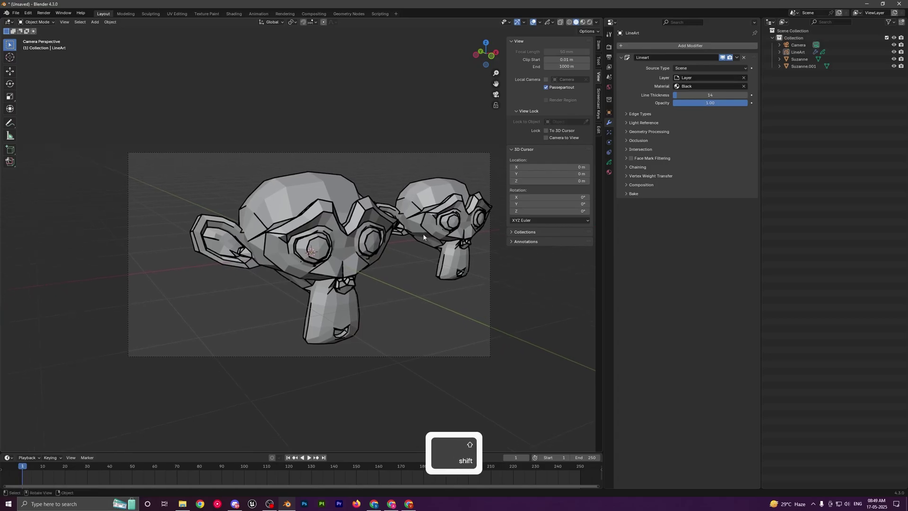
Hide the Lineart modifier's effect in the viewport and show it again to compare the monkeys with and without outlines.
{"action": "left_click", "coordinate": [722, 57]}
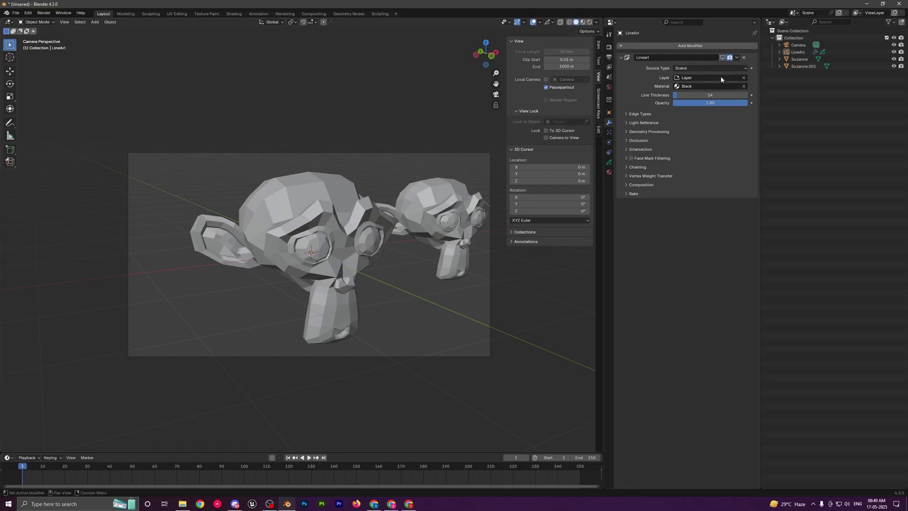
{"action": "left_click", "coordinate": [722, 57]}
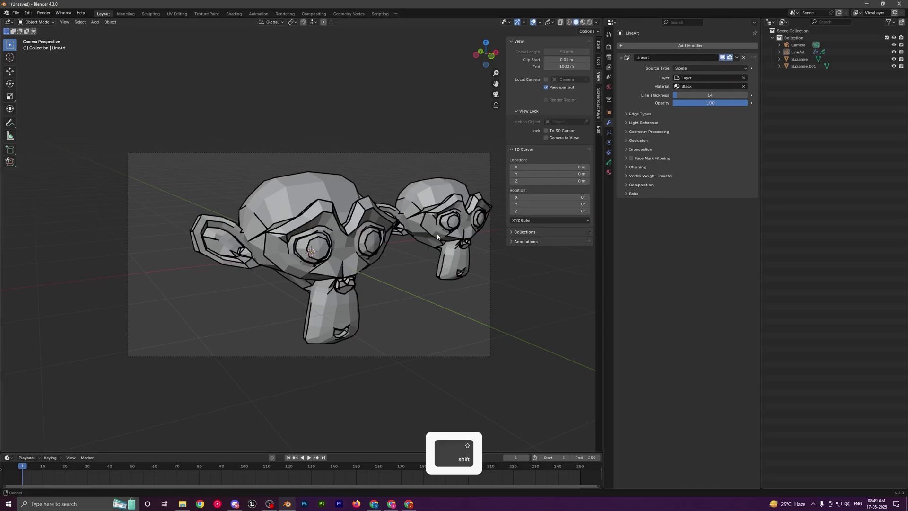
{"action": "middle_click_drag", "start_coordinate": [488, 229], "coordinate": [473, 236], "text": "shift"}
Expand the Lineart modifier's Edge Types and test Crease Threshold and Intersections by switching each off and on again.
{"action": "left_click", "coordinate": [626, 114]}
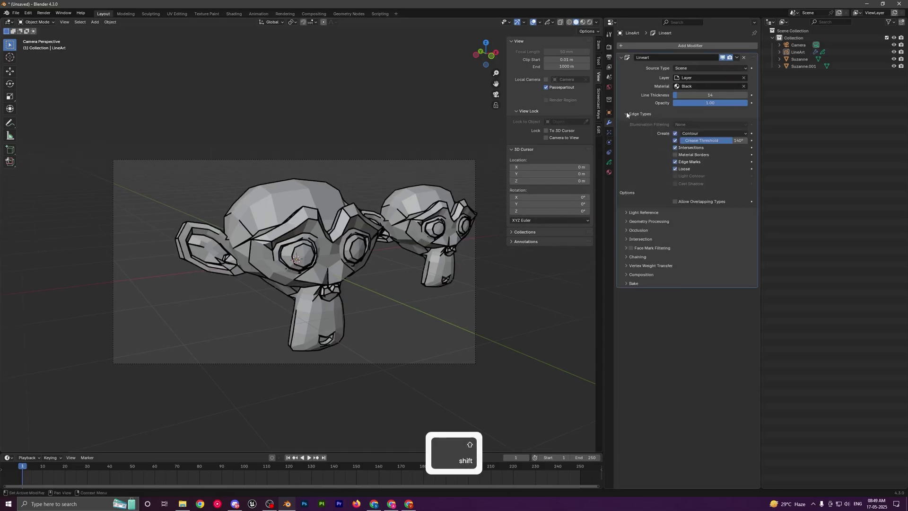
{"action": "left_click", "coordinate": [675, 140]}
{"action": "left_click", "coordinate": [675, 141]}
{"action": "left_click", "coordinate": [675, 141]}
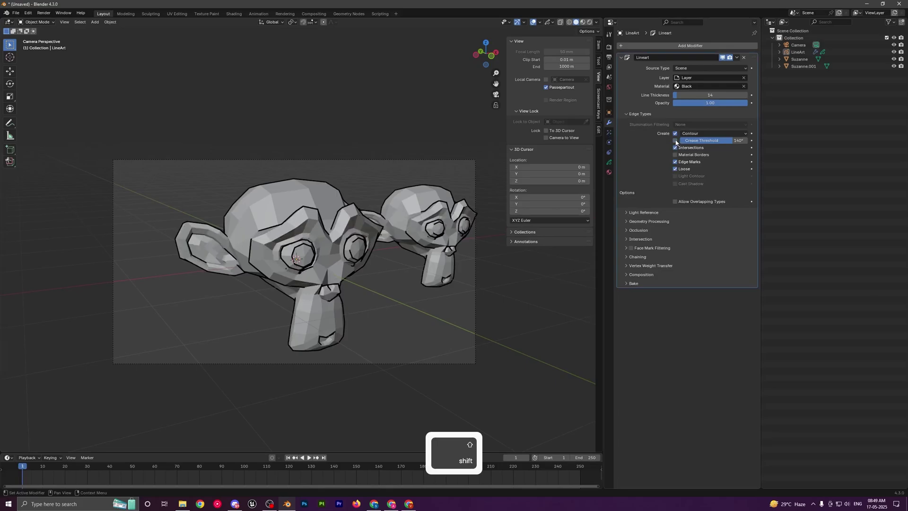
{"action": "left_click", "coordinate": [675, 140]}
{"action": "left_click", "coordinate": [675, 147]}
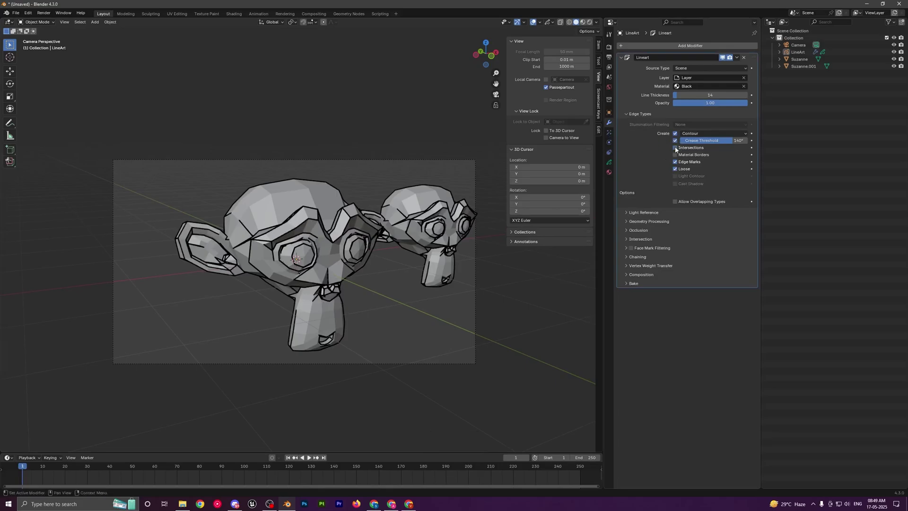
{"action": "left_click", "coordinate": [675, 148]}
{"action": "left_click", "coordinate": [675, 148]}
{"action": "left_click", "coordinate": [675, 147]}
Compare the outlines with and without Crease Threshold, and leave Crease Threshold disabled with Intersections enabled.
{"action": "left_click", "coordinate": [675, 140]}
{"action": "mouse_move", "coordinate": [396, 279]}
{"action": "middle_mouse_down", "text": "shift"}
{"action": "mouse_move", "coordinate": [416, 277]}
{"action": "mouse_move", "coordinate": [384, 280]}
{"action": "middle_mouse_up", "text": "shift"}
{"action": "scroll", "coordinate": [417, 278], "scroll_direction": "up", "scroll_amount": 1}
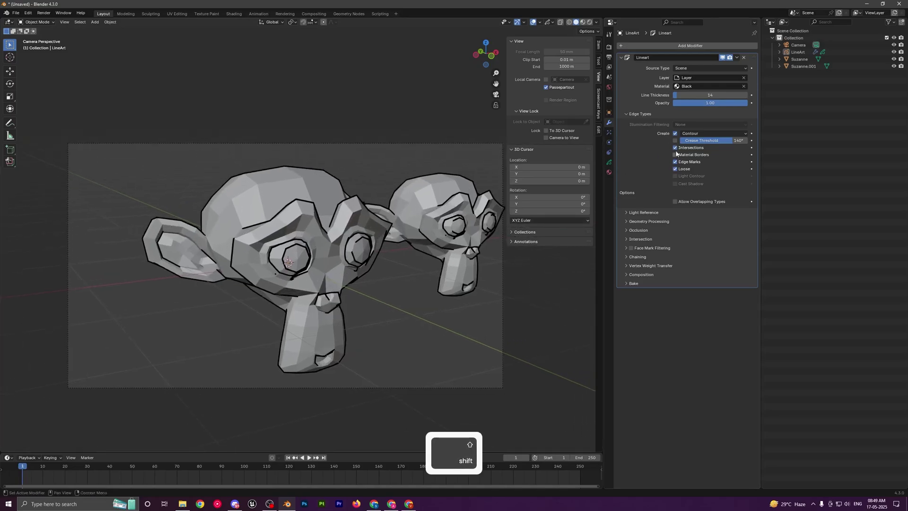
{"action": "left_click", "coordinate": [675, 140]}
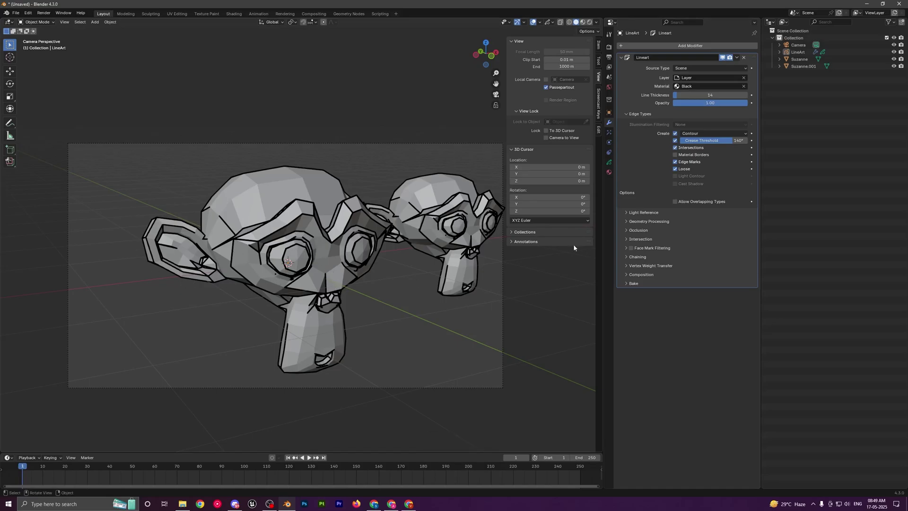
{"action": "left_click", "coordinate": [675, 147]}
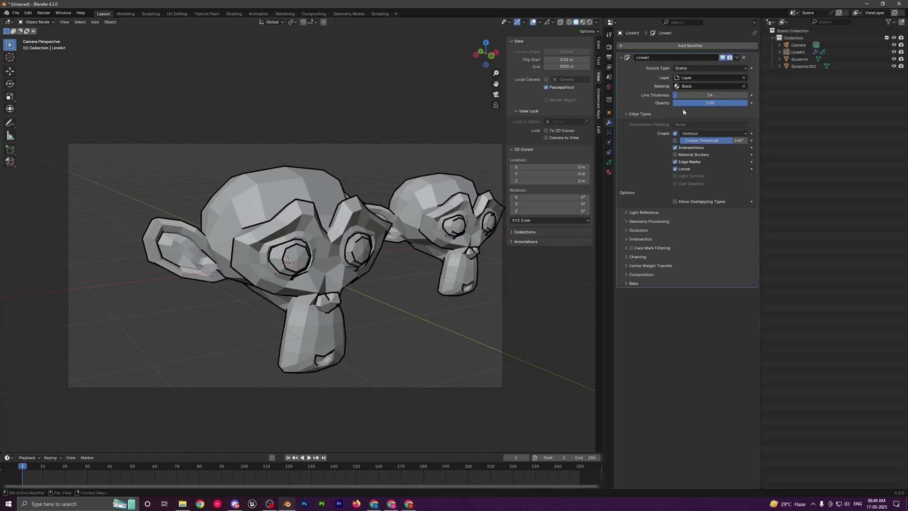
Set the Lineart modifier's Line Thickness to 26 and test Material Borders by switching it on and off again.
{"action": "left_click_drag", "start_coordinate": [686, 95], "coordinate": [691, 95]}
{"action": "left_click", "coordinate": [675, 169]}
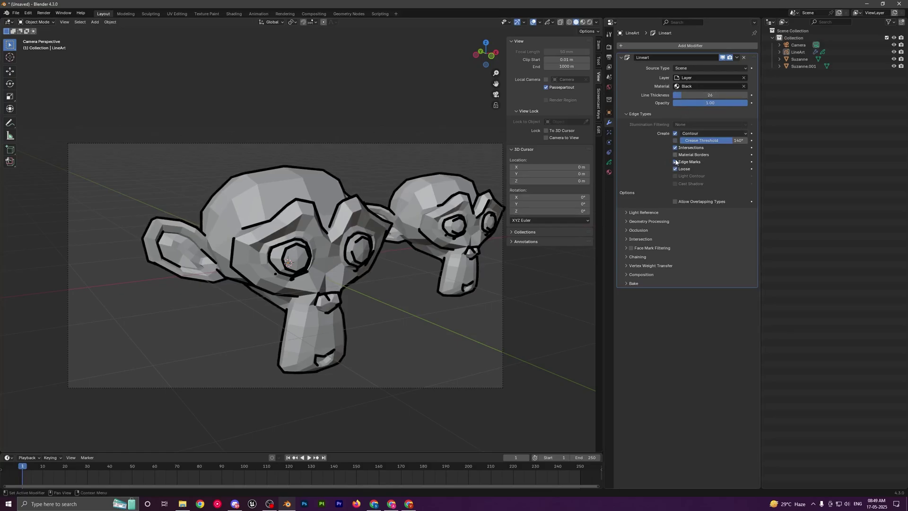
{"action": "left_click", "coordinate": [675, 154]}
{"action": "left_click", "coordinate": [675, 154]}
Try a green stroke Base Color on the Black material and undo the colour change.
{"action": "left_click", "coordinate": [609, 173]}
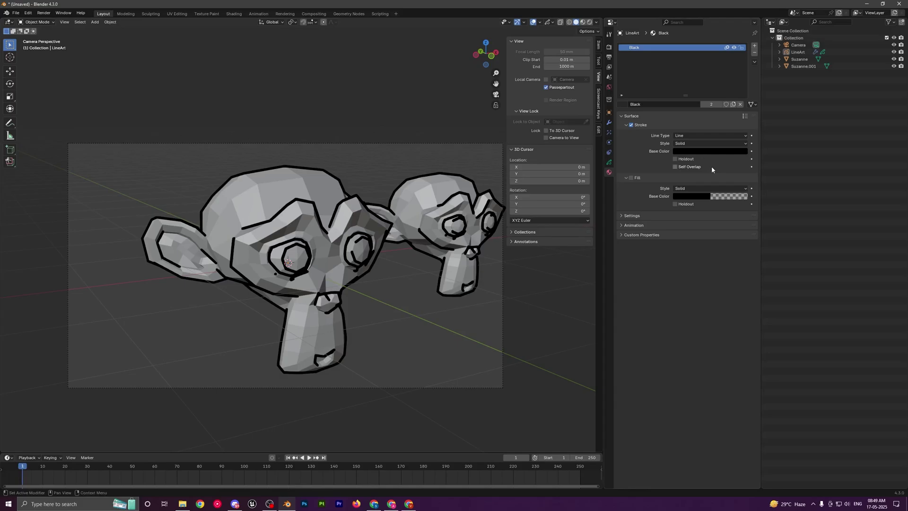
{"action": "left_click", "coordinate": [691, 149]}
{"action": "left_click_drag", "start_coordinate": [738, 73], "coordinate": [737, 61]}
{"action": "left_click", "coordinate": [686, 56]}
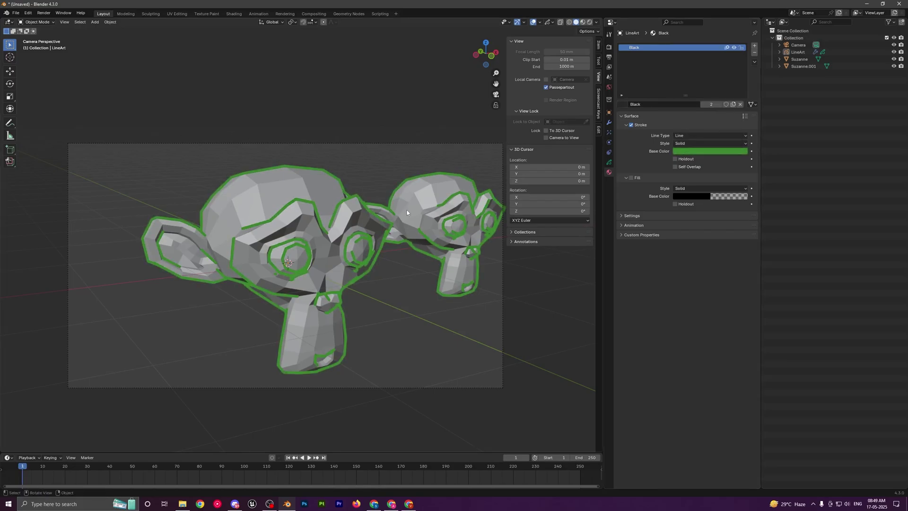
{"action": "key", "text": "ctrl+z"}
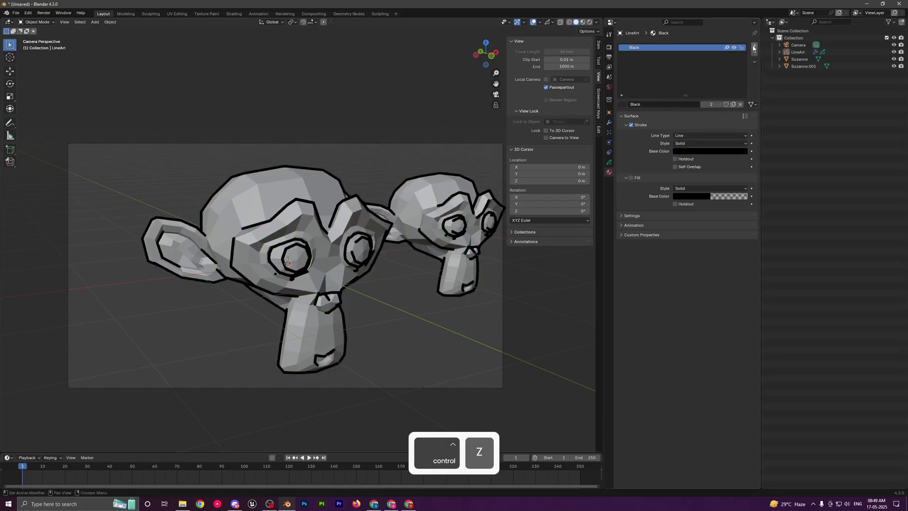
Add a second material slot with a new material to the LineArt object and name it red.
{"action": "left_click", "coordinate": [754, 46]}
{"action": "left_click", "coordinate": [662, 89]}
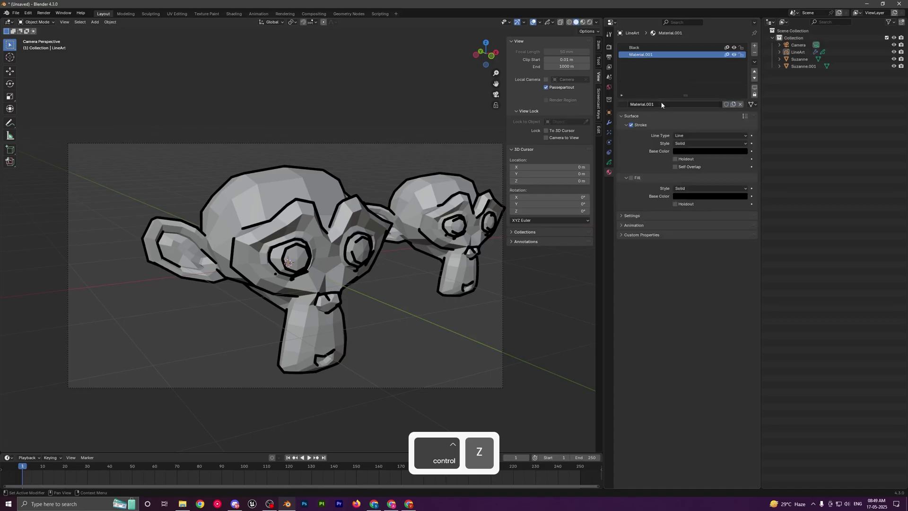
{"action": "double_click", "coordinate": [664, 104]}
{"action": "type", "text": "red"}
Set the stroke Base Color of the red material to a bright, fully saturated red.
{"action": "left_click", "coordinate": [693, 150]}
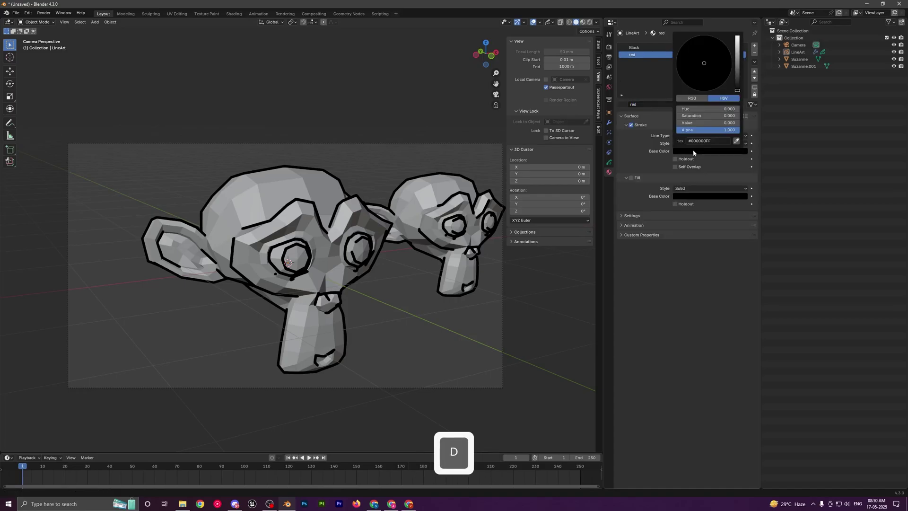
{"action": "left_click", "coordinate": [737, 56]}
{"action": "left_click", "coordinate": [710, 90]}
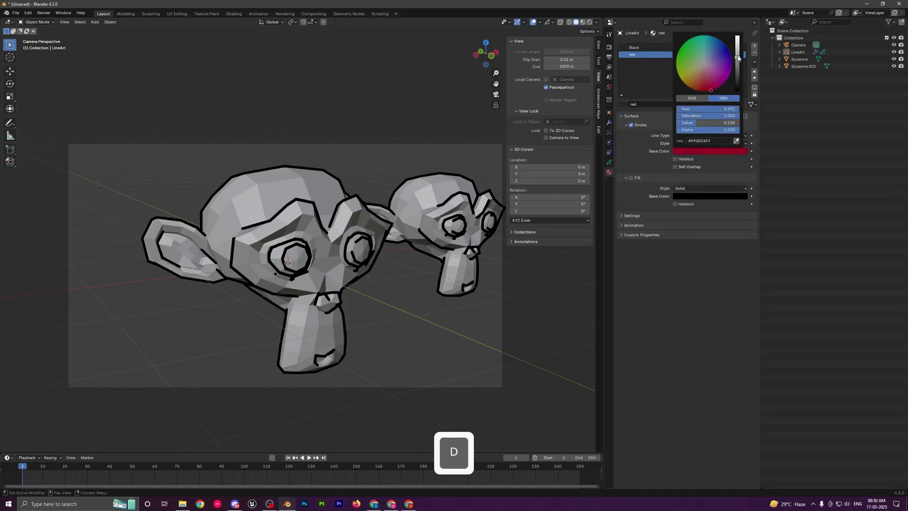
{"action": "left_click_drag", "start_coordinate": [737, 56], "coordinate": [737, 37]}
Assign the red material to the Lineart modifier and view the outlines on both monkeys.
{"action": "left_click", "coordinate": [609, 122]}
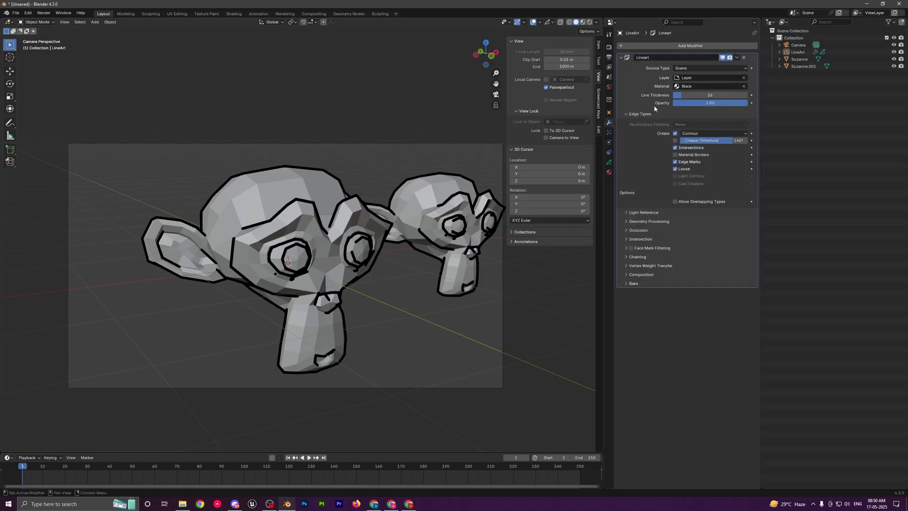
{"action": "left_click", "coordinate": [691, 86]}
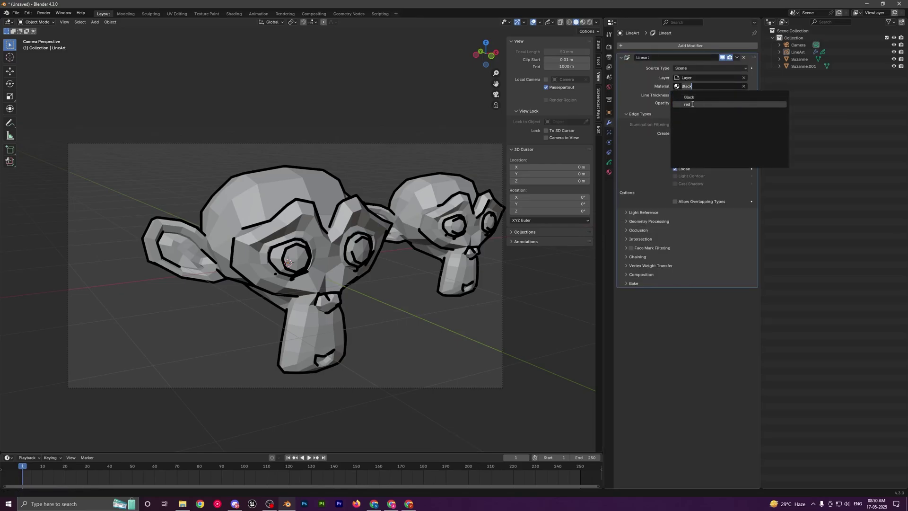
{"action": "left_click", "coordinate": [688, 97]}
{"action": "key", "text": "a"}
{"action": "scroll", "coordinate": [404, 246], "scroll_direction": "down", "scroll_amount": 3}
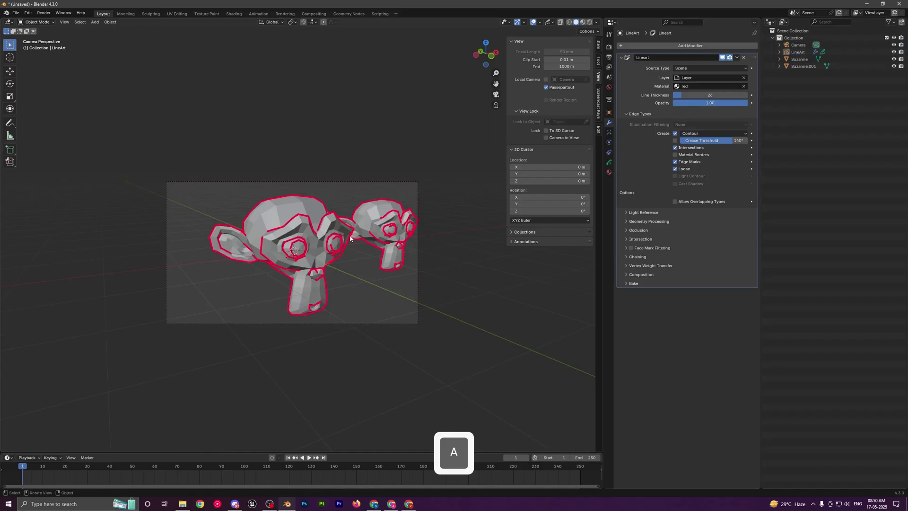
{"action": "middle_click_drag", "start_coordinate": [376, 281], "coordinate": [399, 291], "text": "shift"}
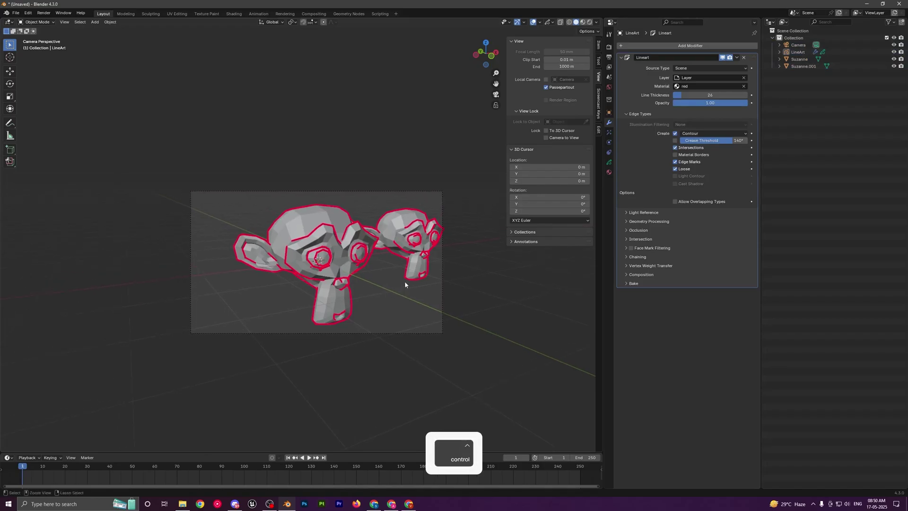
Undo the Lineart modifier's material change to restore the Black material.
{"action": "key", "text": "ctrl+z"}
{"action": "key", "text": "ctrl+z"}
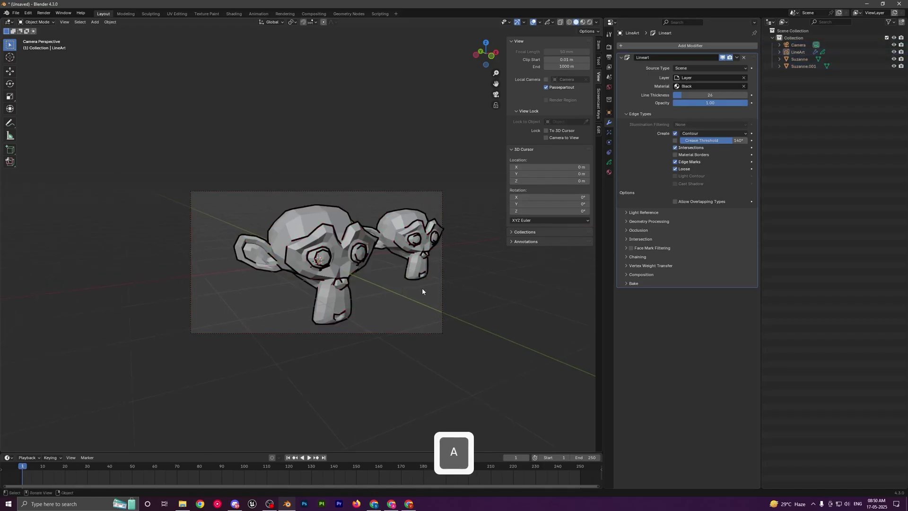
{"action": "scroll", "coordinate": [422, 291], "scroll_direction": "up", "scroll_amount": 2}
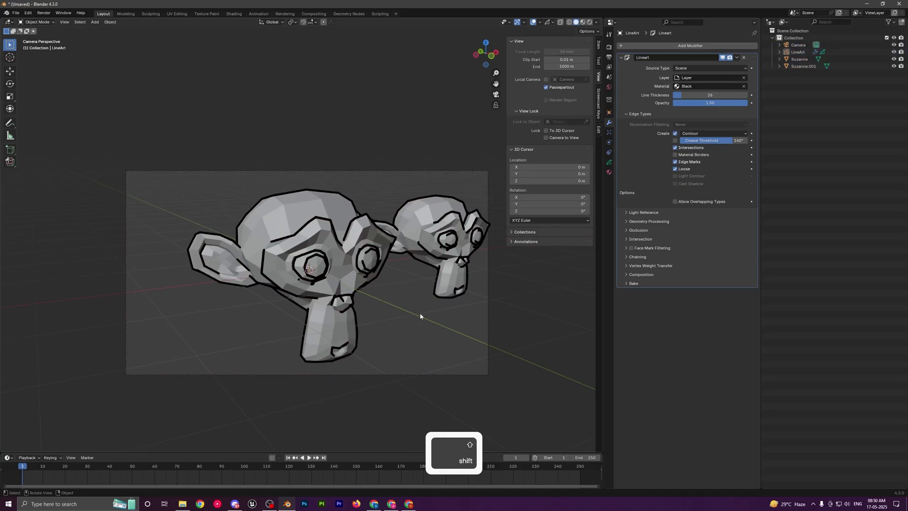
Add a Multiple Strokes modifier to the LineArt object below the Lineart modifier.
{"action": "left_click", "coordinate": [678, 48]}
{"action": "left_click", "coordinate": [656, 47]}
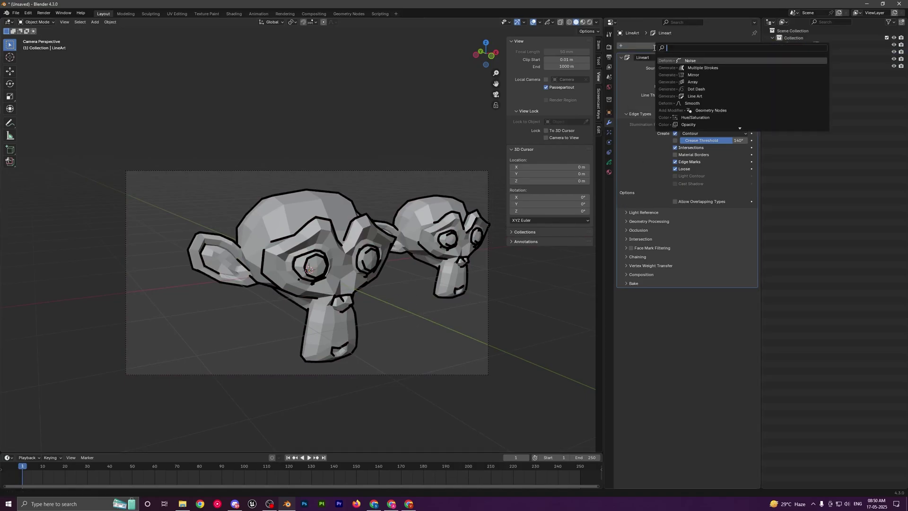
{"action": "key", "text": "Down"}
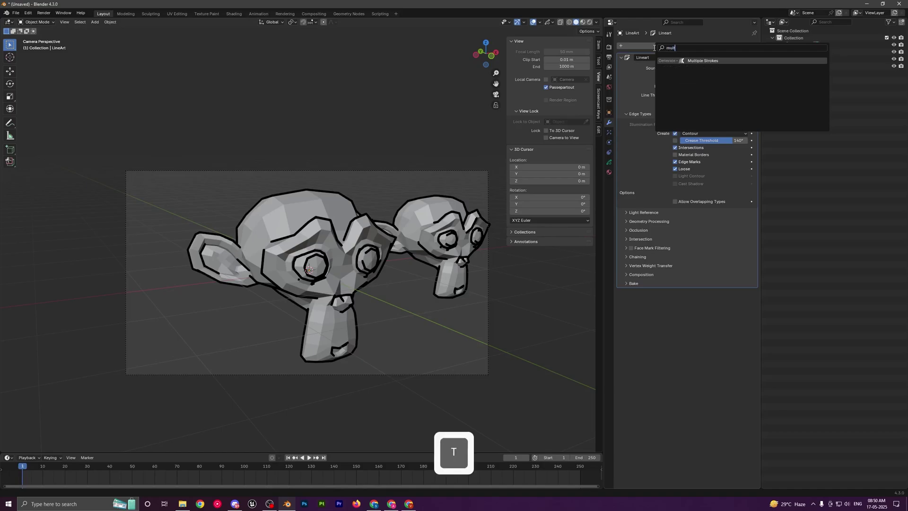
{"action": "key", "text": "Return"}
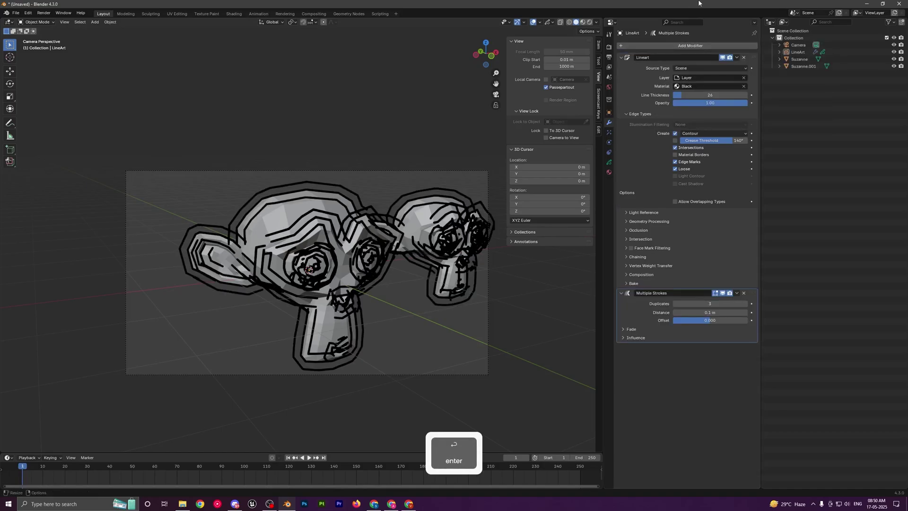
Reduce the Multiple Strokes Distance to about 0.0203 m and the Lineart modifier's Line Thickness to 10.
{"action": "middle_click_drag", "start_coordinate": [420, 308], "coordinate": [395, 298], "text": "shift"}
{"action": "scroll", "coordinate": [394, 298], "scroll_direction": "up", "scroll_amount": 1}
{"action": "right_click", "coordinate": [394, 298]}
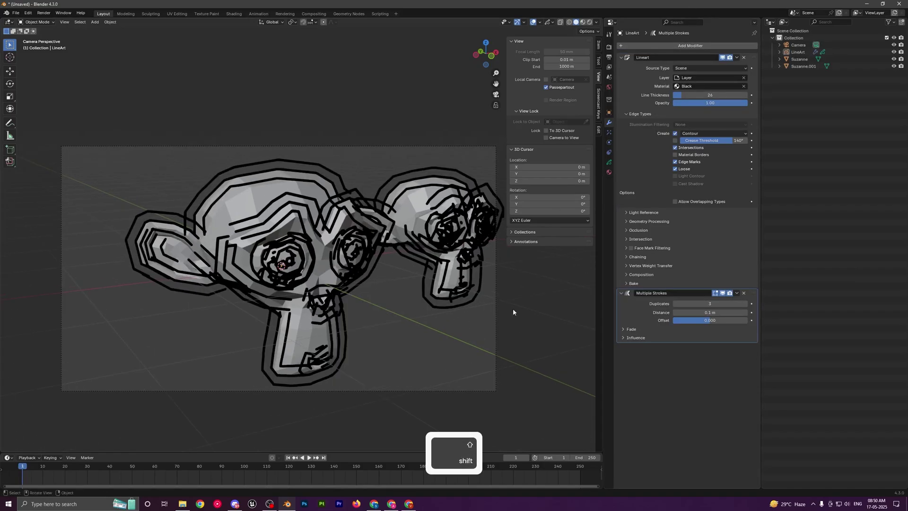
{"action": "scroll", "coordinate": [420, 303], "scroll_direction": "up", "scroll_amount": 1}
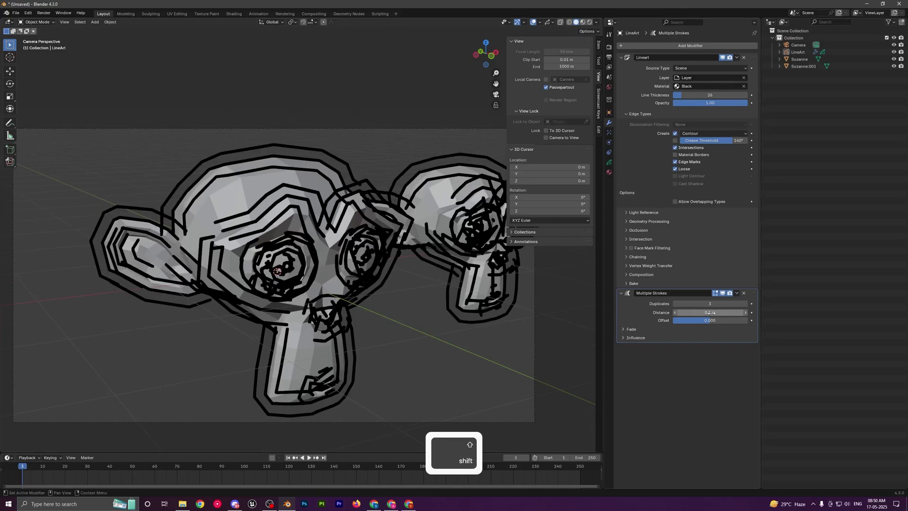
{"action": "left_click_drag", "start_coordinate": [710, 312], "coordinate": [681, 313], "text": "shift"}
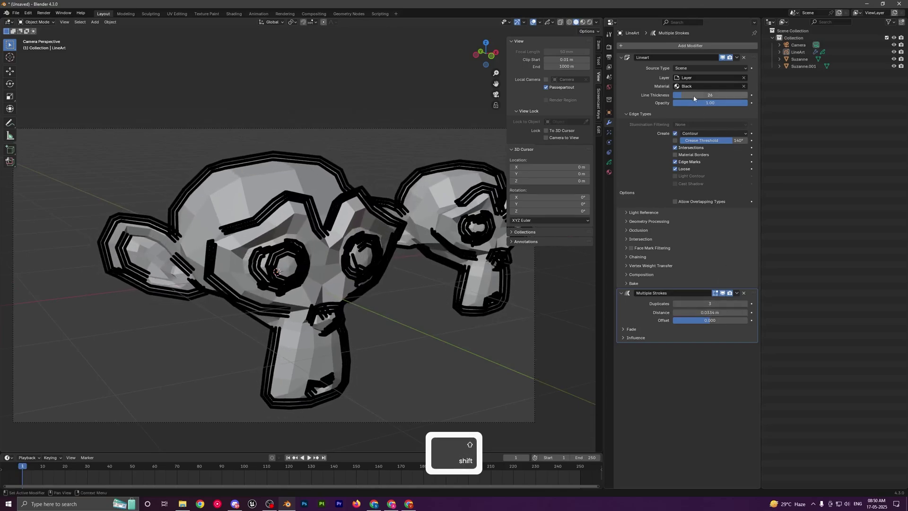
{"action": "mouse_move", "coordinate": [694, 95]}
{"action": "left_mouse_down", "text": "shift"}
{"action": "mouse_move", "coordinate": [672, 95]}
{"action": "mouse_move", "coordinate": [695, 95]}
{"action": "left_mouse_up", "text": "shift"}
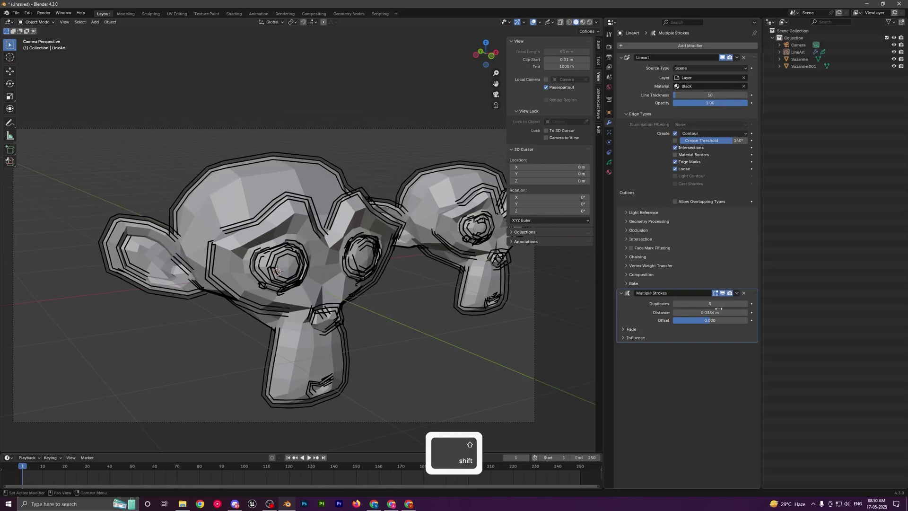
{"action": "mouse_move", "coordinate": [717, 311]}
{"action": "left_mouse_down", "text": "shift"}
{"action": "mouse_move", "coordinate": [688, 310]}
{"action": "mouse_move", "coordinate": [730, 320]}
{"action": "left_mouse_up", "text": "shift"}
{"action": "scroll", "coordinate": [467, 293], "scroll_direction": "down", "scroll_amount": 3}
{"action": "key", "text": "a"}
{"action": "key", "text": "a"}
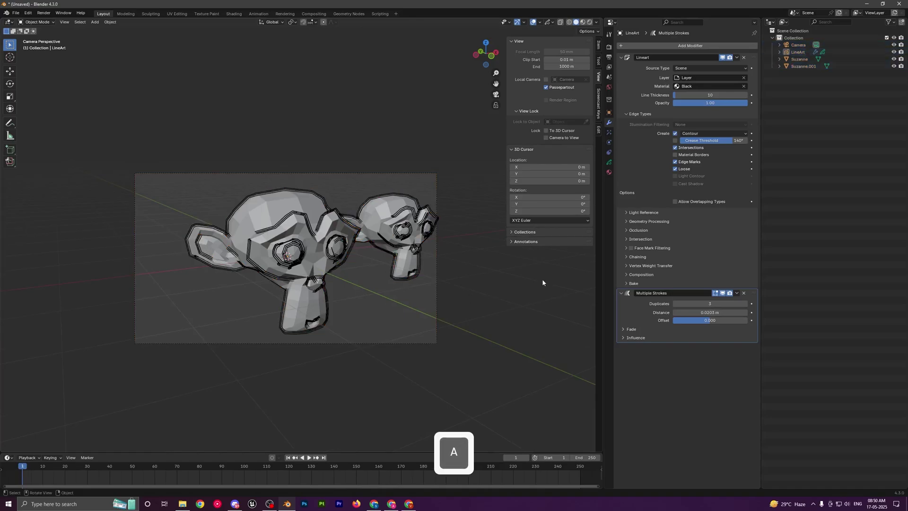
Set the Multiple Strokes modifier's Duplicates to 2 and its Offset to about -0.178.
{"action": "scroll", "coordinate": [543, 282], "scroll_direction": "up", "scroll_amount": 1}
{"action": "left_click", "coordinate": [675, 303]}
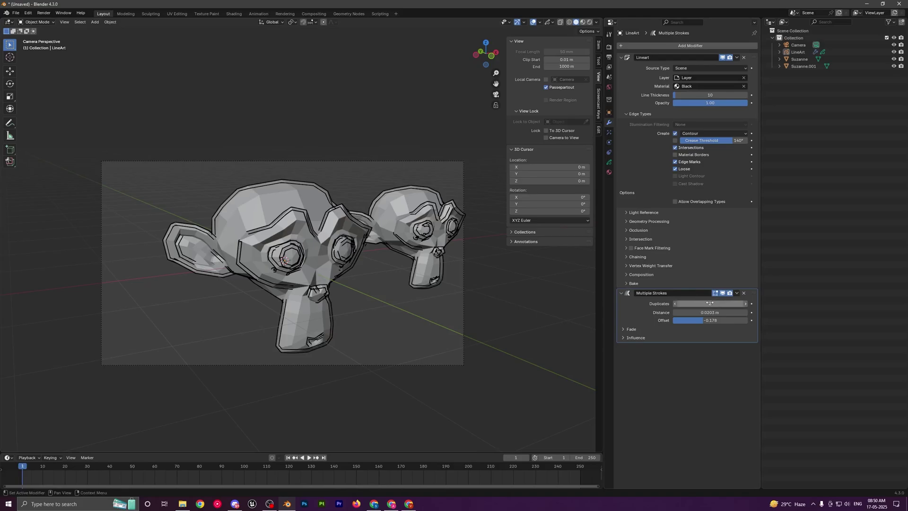
{"action": "key", "text": "a"}
{"action": "key", "text": "a"}
Fine-tune the Multiple Strokes Distance to about 0.0162 m and refresh the outlines in the camera view.
{"action": "scroll", "coordinate": [307, 234], "scroll_direction": "down", "scroll_amount": 3}
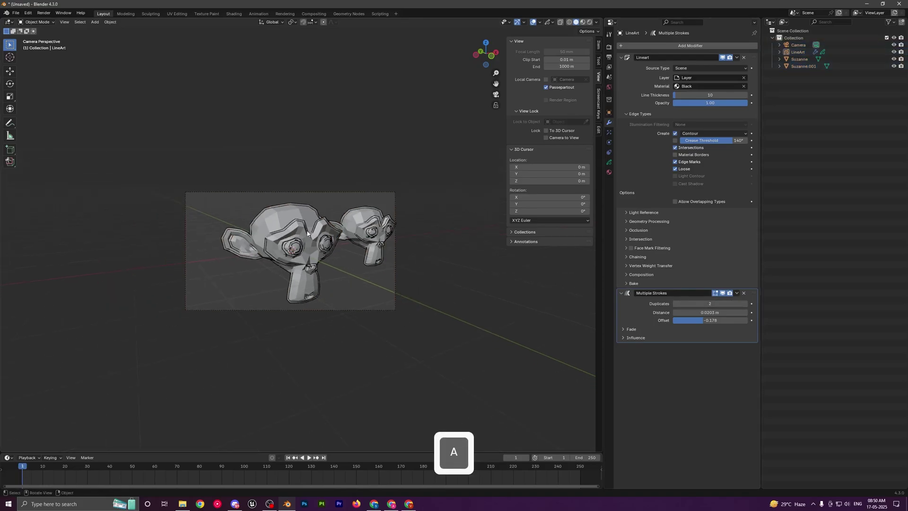
{"action": "scroll", "coordinate": [368, 268], "scroll_direction": "up", "scroll_amount": 1}
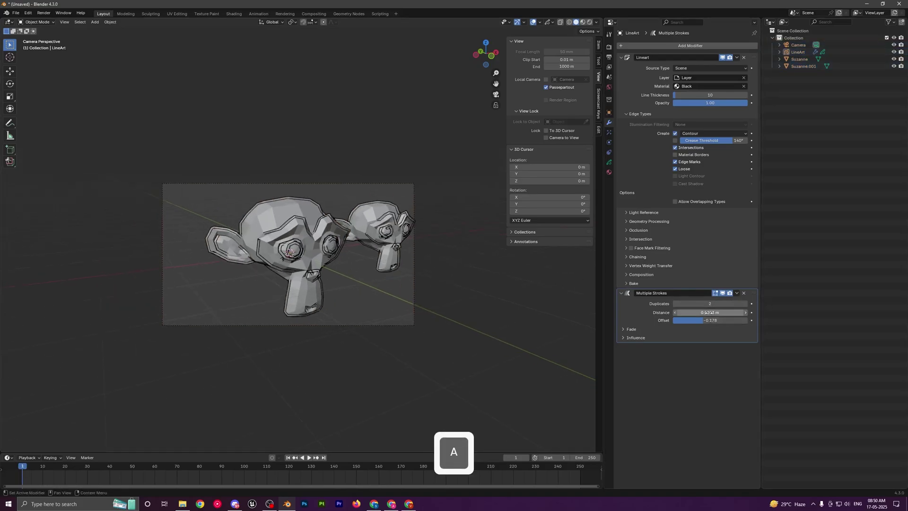
{"action": "left_click_drag", "start_coordinate": [709, 312], "coordinate": [695, 312], "text": "shift"}
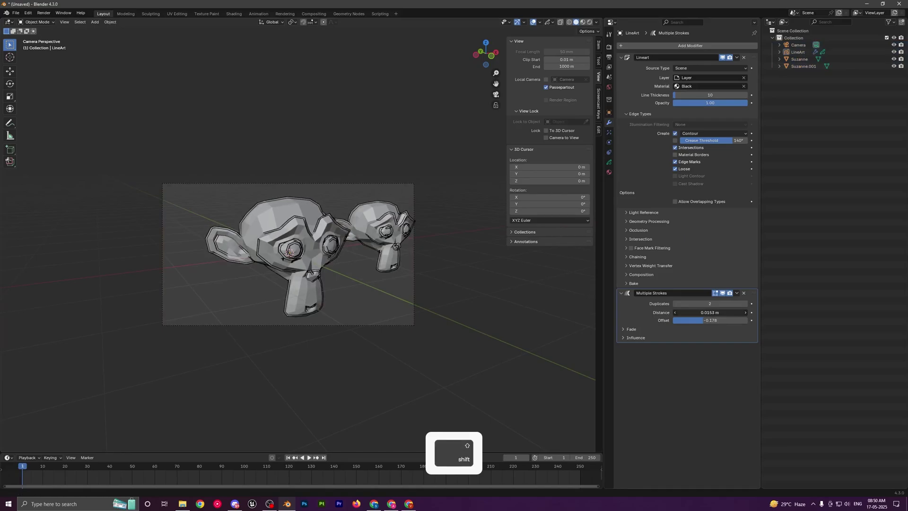
{"action": "key", "text": "a"}
{"action": "scroll", "coordinate": [416, 283], "scroll_direction": "up", "scroll_amount": 2}
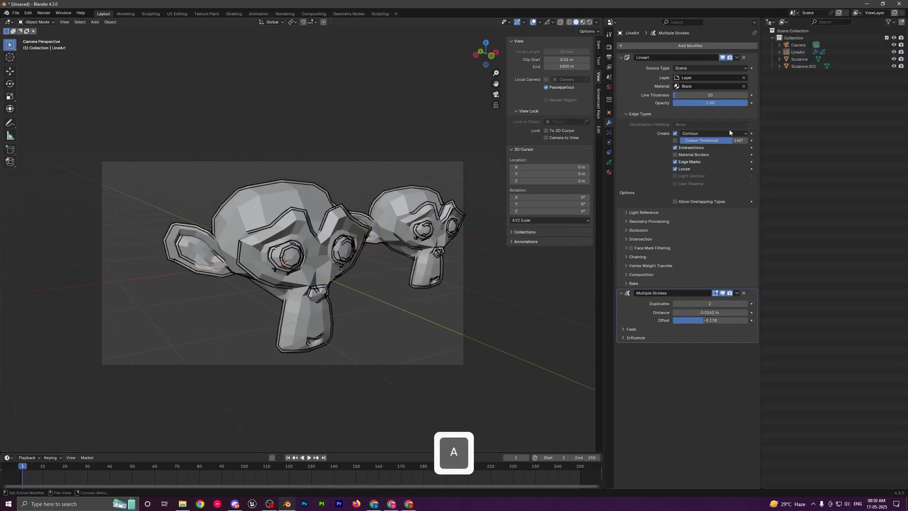
Add a Noise modifier to the LineArt object below the Multiple Strokes modifier.
{"action": "left_click", "coordinate": [669, 45]}
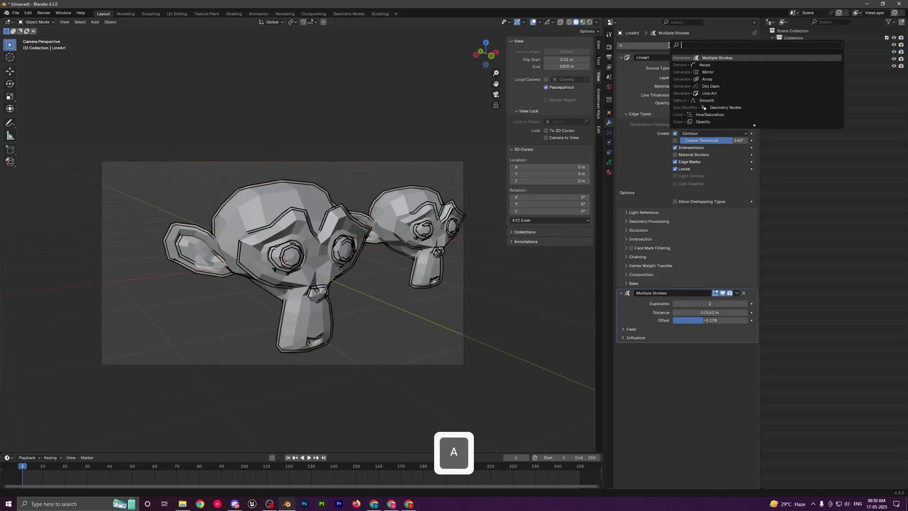
{"action": "left_click", "coordinate": [712, 65]}
{"action": "scroll", "coordinate": [381, 263], "scroll_direction": "up", "scroll_amount": 3}
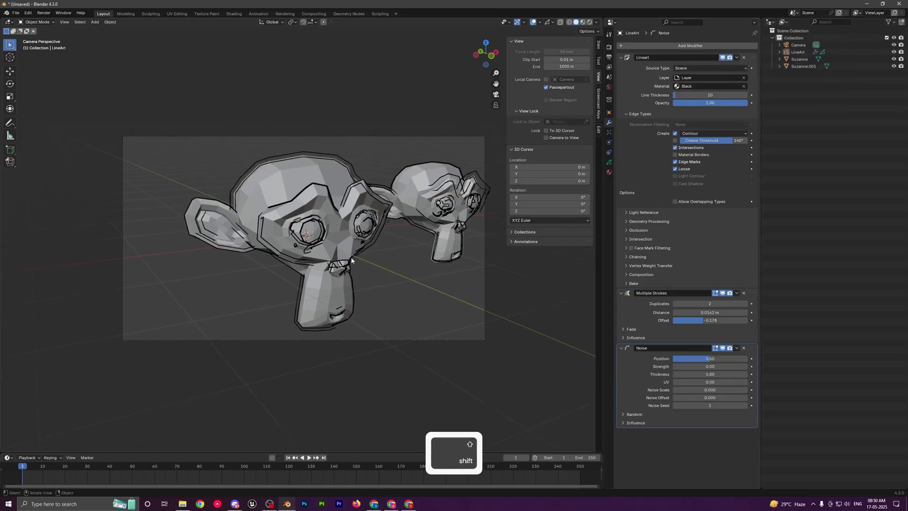
{"action": "scroll", "coordinate": [376, 272], "scroll_direction": "up", "scroll_amount": 3}
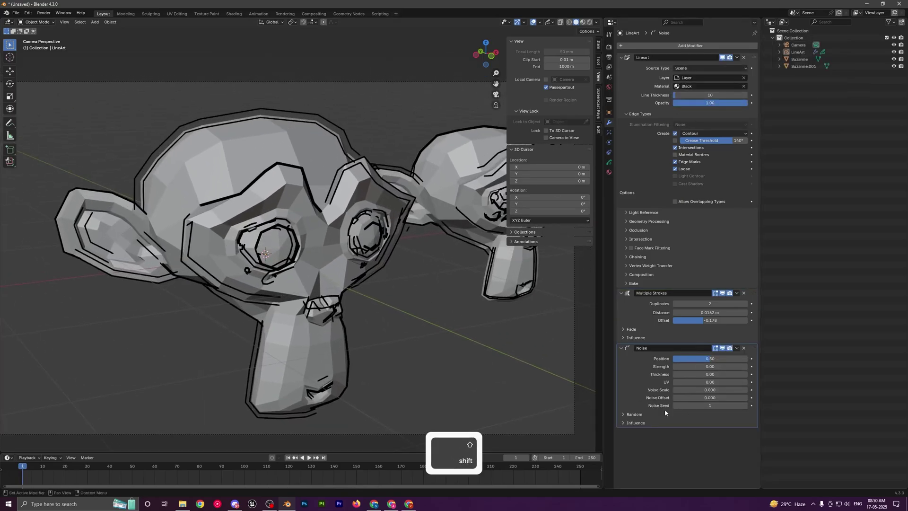
Set the Noise modifier's Position to about 0.28 and its Strength to about 0.80.
{"action": "mouse_move", "coordinate": [724, 360]}
{"action": "left_mouse_down"}
{"action": "mouse_move", "coordinate": [685, 358]}
{"action": "mouse_move", "coordinate": [761, 359]}
{"action": "mouse_move", "coordinate": [673, 367]}
{"action": "mouse_move", "coordinate": [732, 366]}
{"action": "left_mouse_up"}
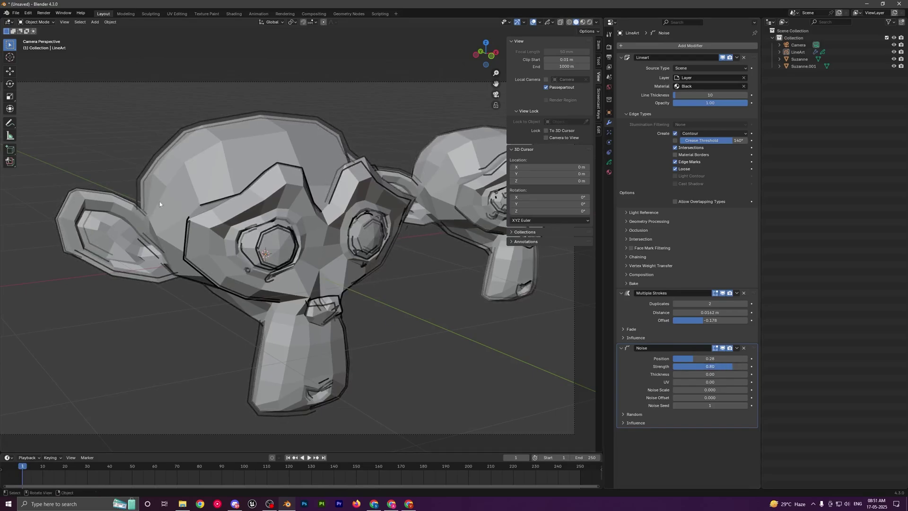
{"action": "middle_click_drag", "start_coordinate": [408, 280], "coordinate": [342, 304], "text": "shift"}
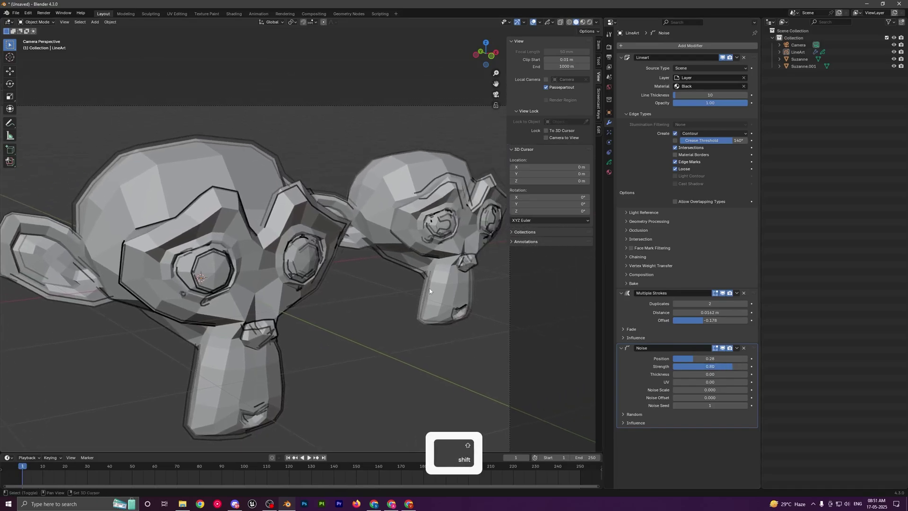
{"action": "middle_click_drag", "start_coordinate": [377, 242], "coordinate": [341, 225], "text": "shift"}
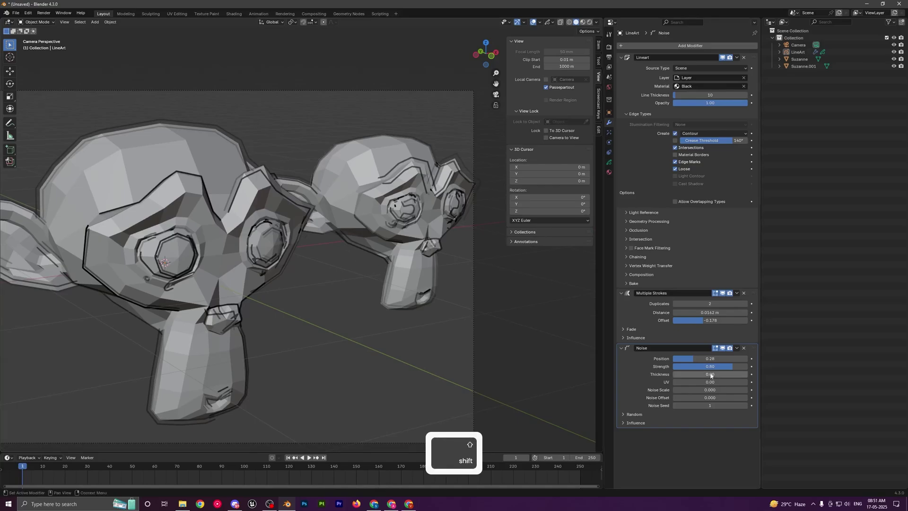
Reduce the Noise modifier's Strength to about 0.44 and raise its Thickness to 1.00.
{"action": "mouse_move", "coordinate": [723, 366]}
{"action": "left_mouse_down"}
{"action": "mouse_move", "coordinate": [701, 374]}
{"action": "mouse_move", "coordinate": [776, 374]}
{"action": "left_mouse_up"}
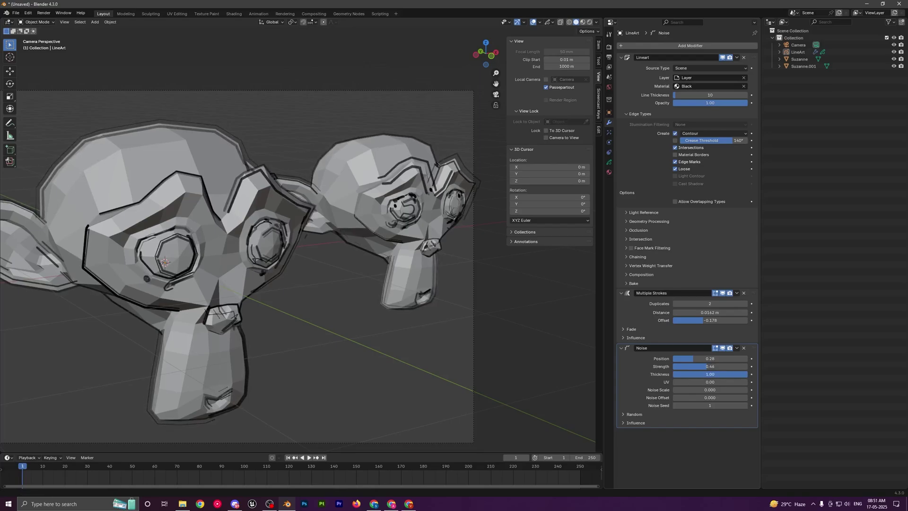
{"action": "scroll", "coordinate": [300, 284], "scroll_direction": "up", "scroll_amount": 7}
{"action": "scroll", "coordinate": [301, 281], "scroll_direction": "up", "scroll_amount": 2}
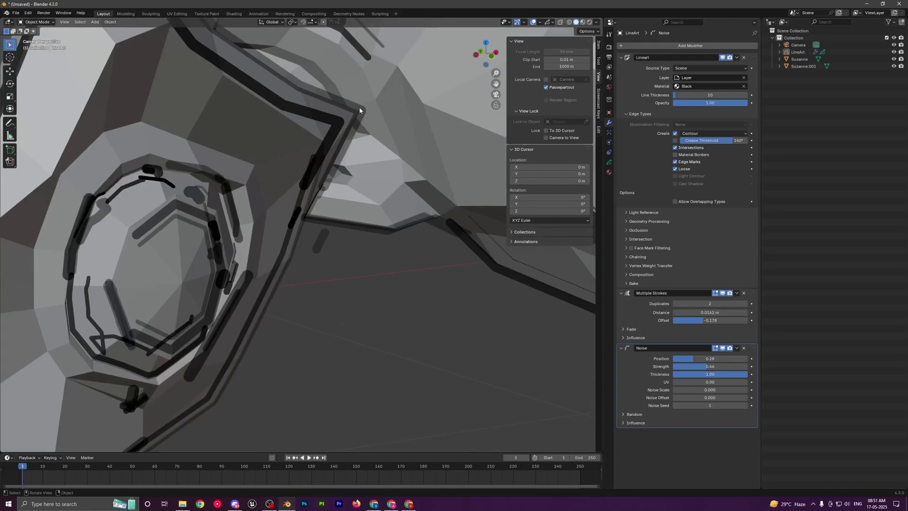
Lower the Noise modifier's Thickness to about 0.53 and refresh the outlines in the camera view.
{"action": "mouse_move", "coordinate": [699, 374]}
{"action": "left_mouse_down"}
{"action": "mouse_move", "coordinate": [672, 374]}
{"action": "mouse_move", "coordinate": [712, 374]}
{"action": "left_mouse_up"}
{"action": "scroll", "coordinate": [327, 284], "scroll_direction": "down", "scroll_amount": 7}
{"action": "middle_click_drag", "start_coordinate": [327, 284], "coordinate": [377, 305], "text": "shift"}
{"action": "key", "text": "a"}
{"action": "key", "text": "a"}
{"action": "scroll", "coordinate": [378, 306], "scroll_direction": "down", "scroll_amount": 4}
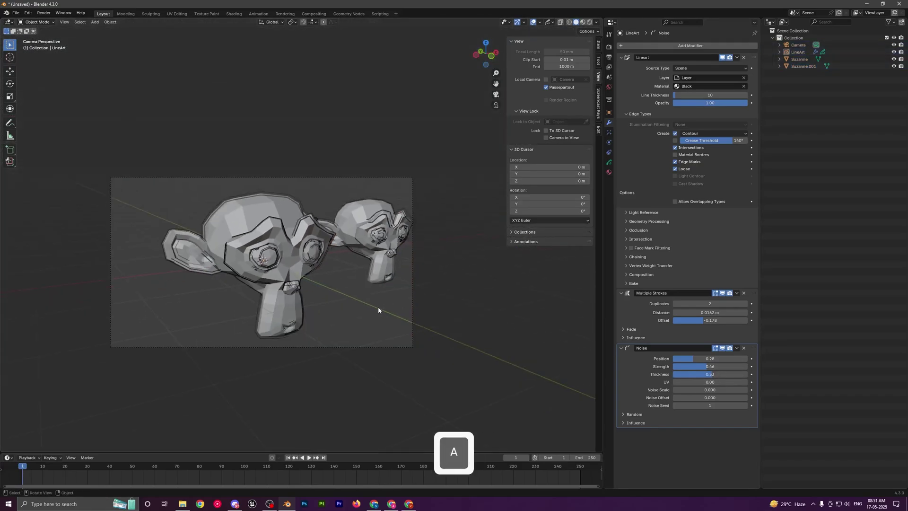
{"action": "scroll", "coordinate": [395, 295], "scroll_direction": "up", "scroll_amount": 2}
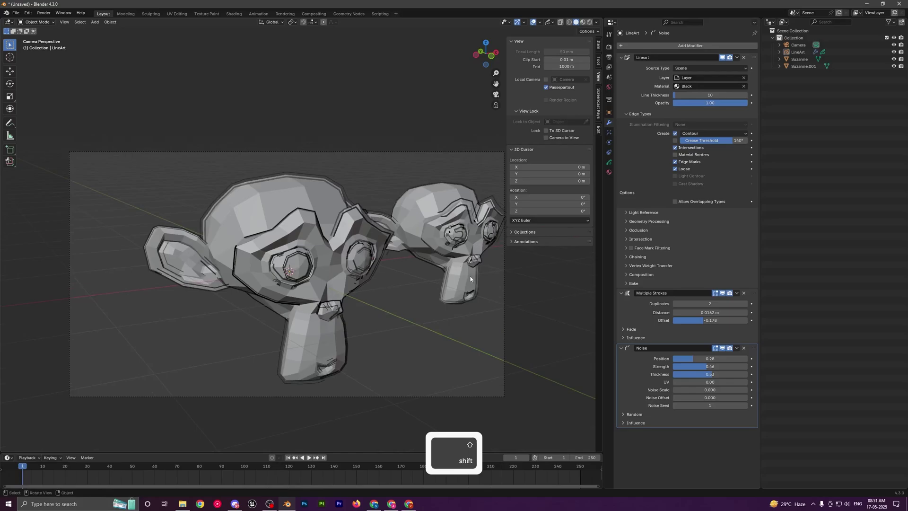
{"action": "middle_click_drag", "start_coordinate": [470, 279], "coordinate": [463, 254], "text": "shift"}
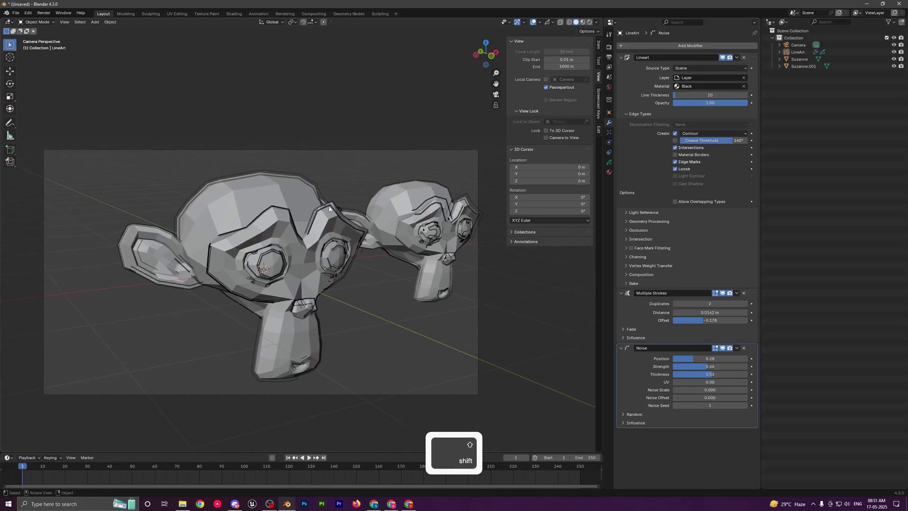
{"action": "scroll", "coordinate": [349, 285], "scroll_direction": "down", "scroll_amount": 3}
{"action": "key", "text": "a"}
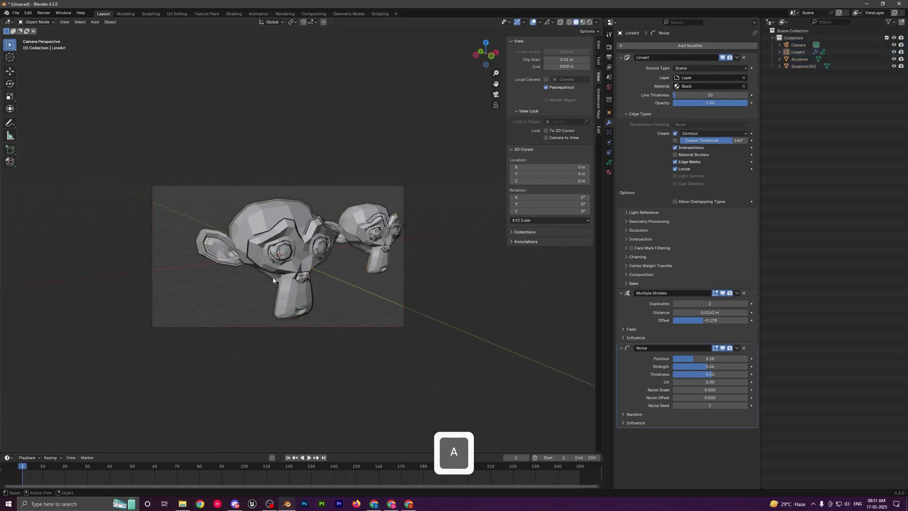
{"action": "scroll", "coordinate": [226, 235], "scroll_direction": "up", "scroll_amount": 2}
{"action": "scroll", "coordinate": [263, 269], "scroll_direction": "up", "scroll_amount": 1}
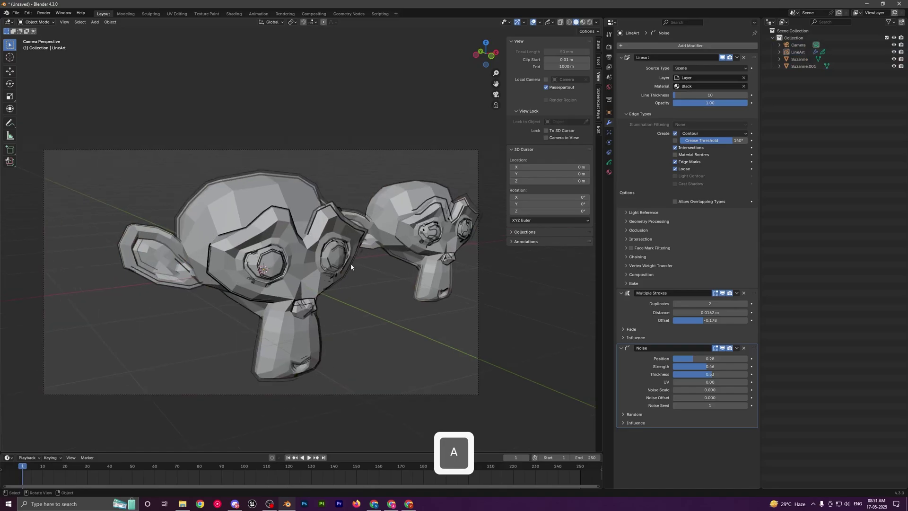
Compare the outlines with the Multiple Strokes and Noise modifiers hidden and shown in the viewport, leaving both enabled.
{"action": "left_click", "coordinate": [722, 293]}
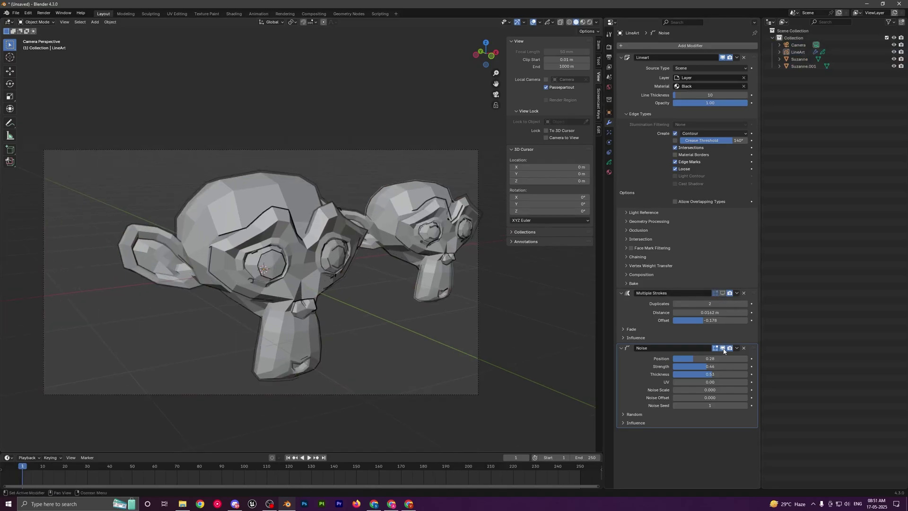
{"action": "left_click", "coordinate": [723, 349]}
{"action": "scroll", "coordinate": [310, 264], "scroll_direction": "up", "scroll_amount": 4}
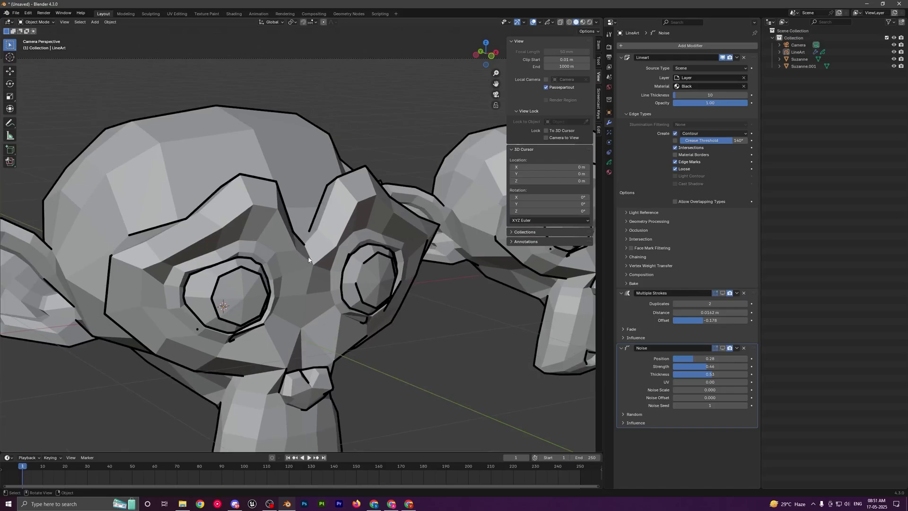
{"action": "middle_click_drag", "start_coordinate": [299, 263], "coordinate": [398, 220], "text": "shift"}
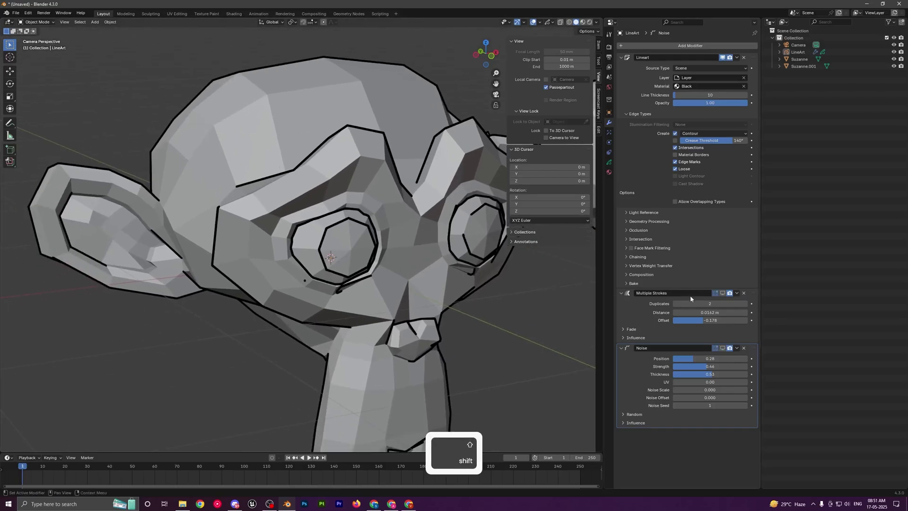
{"action": "left_click", "coordinate": [721, 293]}
{"action": "left_click", "coordinate": [722, 347]}
{"action": "scroll", "coordinate": [395, 290], "scroll_direction": "down", "scroll_amount": 4}
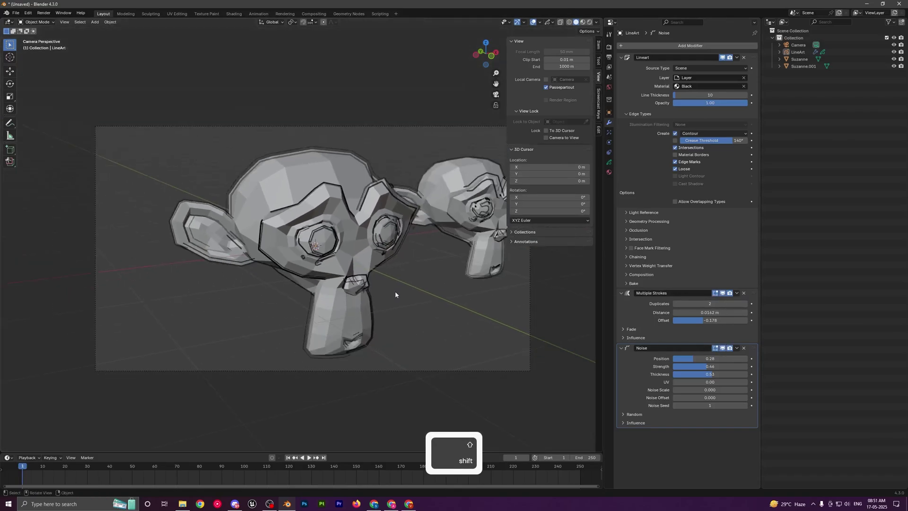
{"action": "key", "text": "a"}
{"action": "key", "text": "a"}
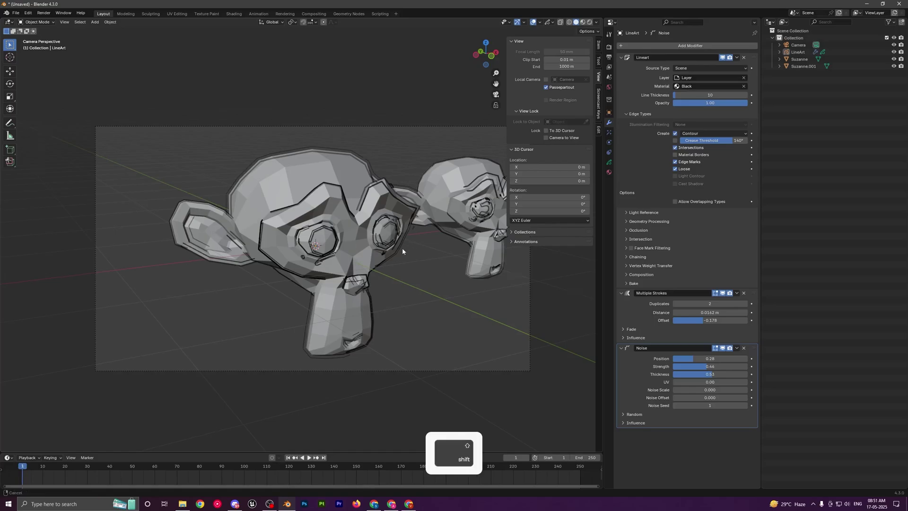
{"action": "mouse_move", "coordinate": [406, 248]}
{"action": "middle_mouse_down", "text": "shift"}
{"action": "mouse_move", "coordinate": [370, 257]}
{"action": "mouse_move", "coordinate": [399, 260]}
{"action": "middle_mouse_up", "text": "shift"}
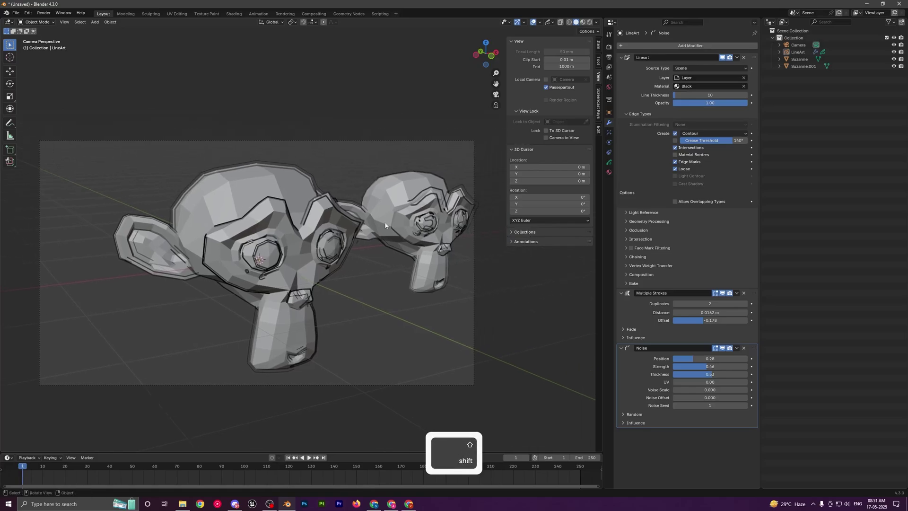
Add a Dot Dash modifier to the LineArt object and collapse the Noise and Multiple Strokes modifiers.
{"action": "left_click", "coordinate": [682, 46]}
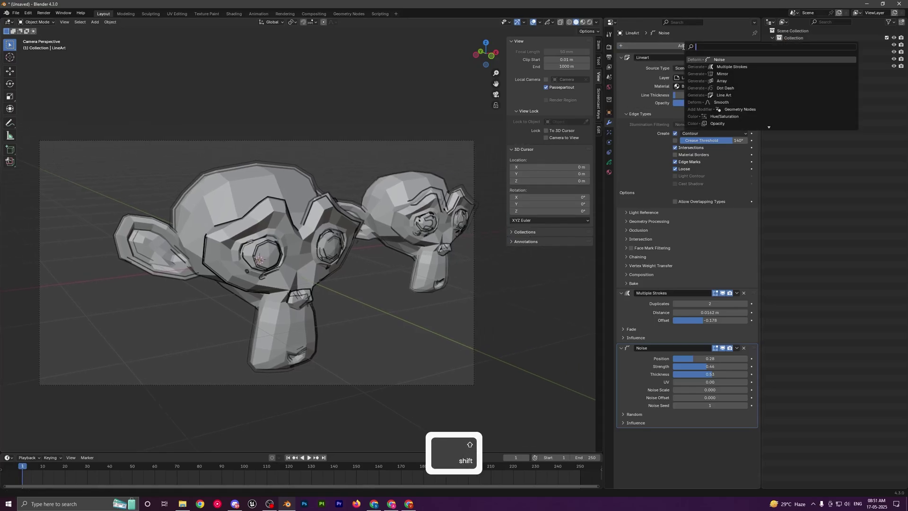
{"action": "type", "text": "d"}
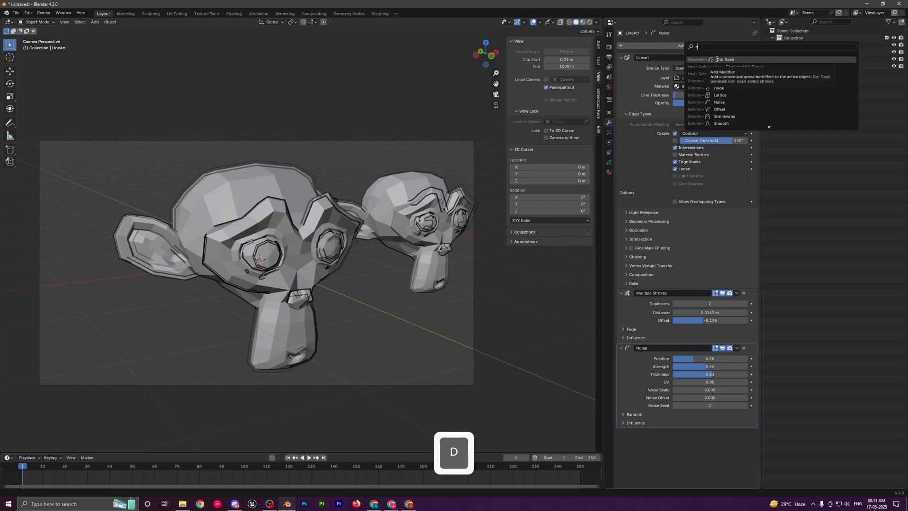
{"action": "left_click", "coordinate": [717, 59]}
{"action": "left_click", "coordinate": [622, 348]}
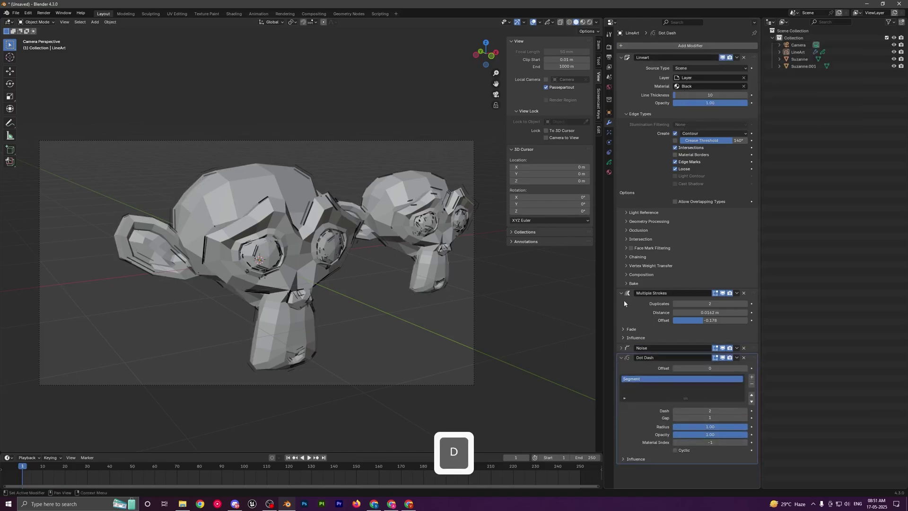
{"action": "left_click", "coordinate": [621, 292]}
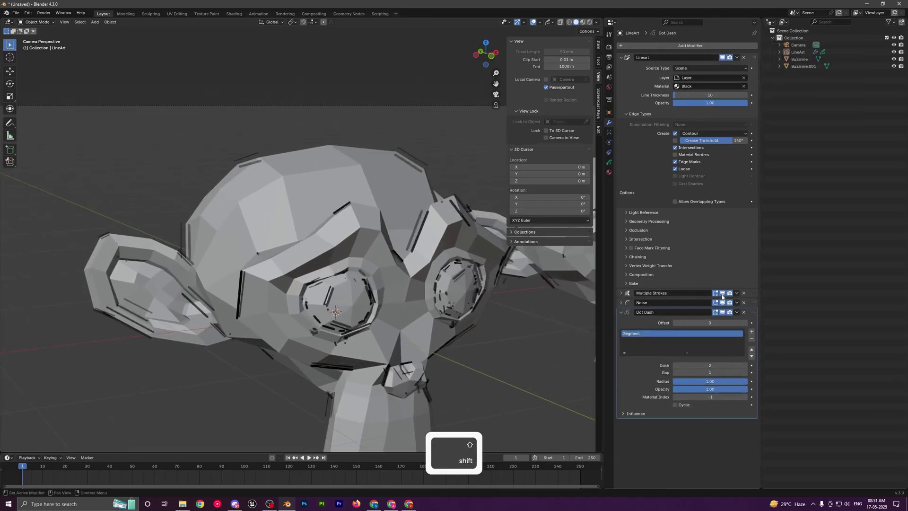
Turn off the viewport display of the Multiple Strokes and Noise modifiers to inspect the Dot Dash effect alone.
{"action": "left_click", "coordinate": [722, 293]}
{"action": "left_click", "coordinate": [721, 302]}
{"action": "middle_click_drag", "start_coordinate": [340, 222], "coordinate": [306, 217]}
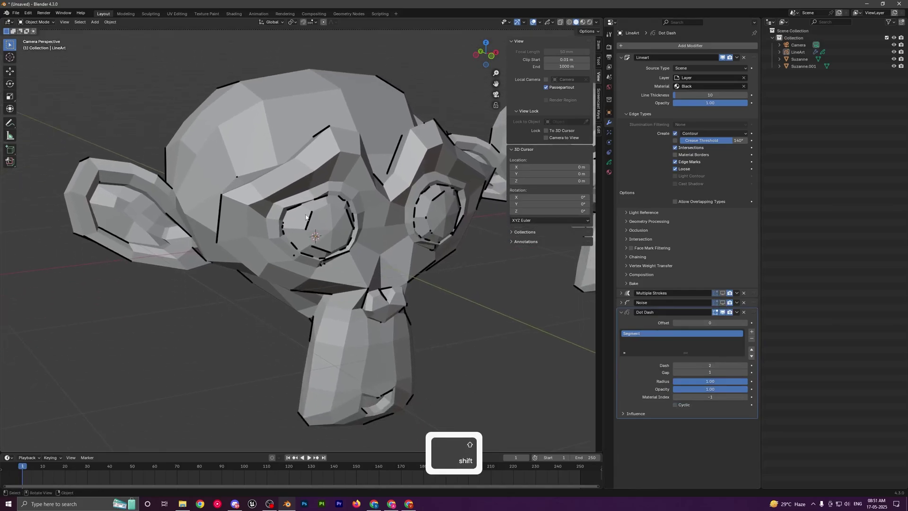
{"action": "scroll", "coordinate": [374, 222], "scroll_direction": "up", "scroll_amount": 3}
{"action": "scroll", "coordinate": [380, 233], "scroll_direction": "down", "scroll_amount": 4}
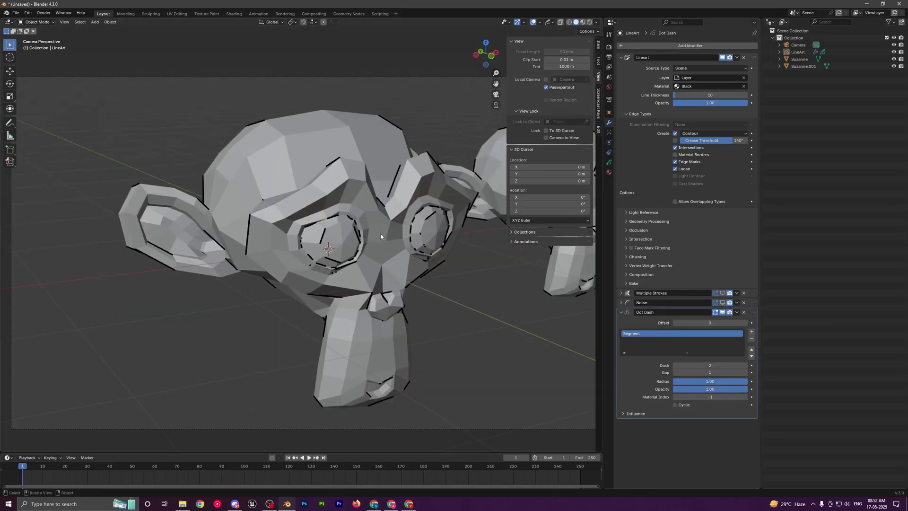
{"action": "middle_click_drag", "start_coordinate": [372, 228], "coordinate": [419, 259], "text": "shift"}
{"action": "scroll", "coordinate": [411, 271], "scroll_direction": "up", "scroll_amount": 1}
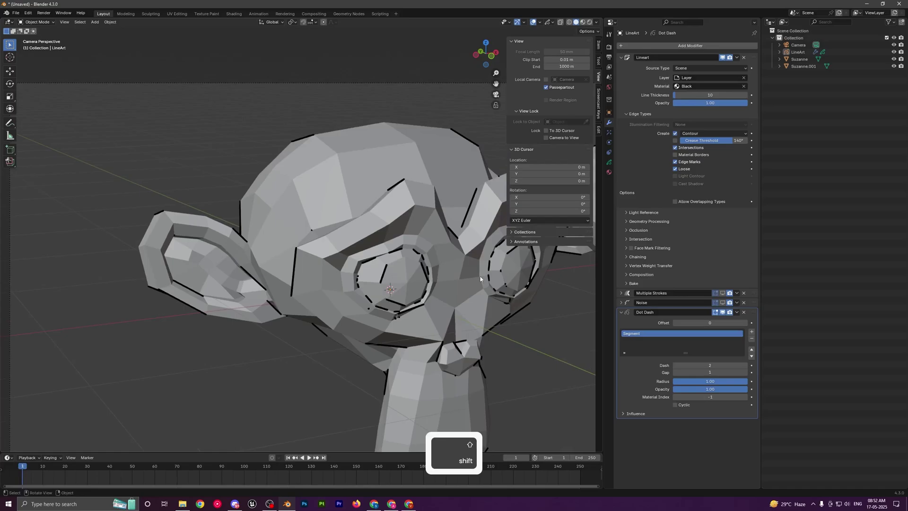
Try different Dash counts for the Dot Dash segment, set it to 4, and refresh the outlines.
{"action": "left_click", "coordinate": [675, 365]}
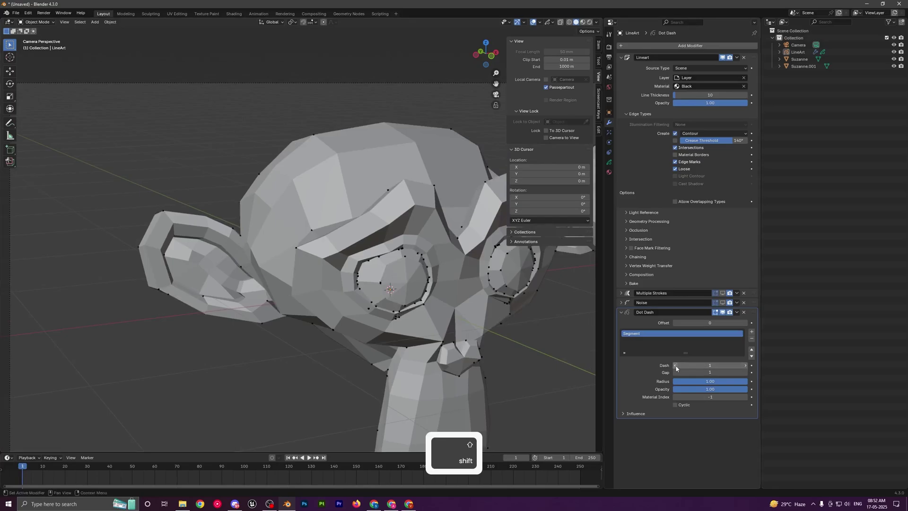
{"action": "left_click", "coordinate": [746, 365]}
{"action": "left_click", "coordinate": [746, 365]}
{"action": "left_click", "coordinate": [745, 365]}
{"action": "left_click", "coordinate": [746, 364]}
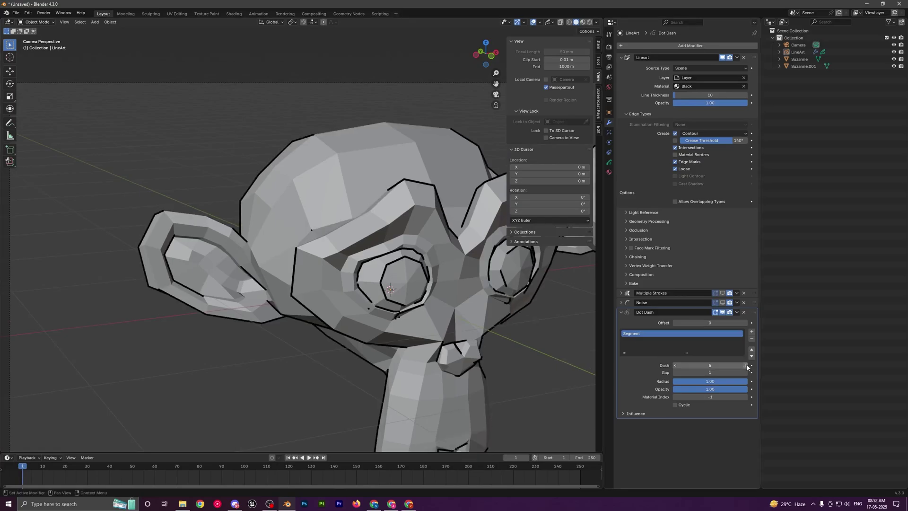
{"action": "left_click", "coordinate": [745, 365]}
{"action": "left_click", "coordinate": [675, 365]}
{"action": "left_click", "coordinate": [675, 365]}
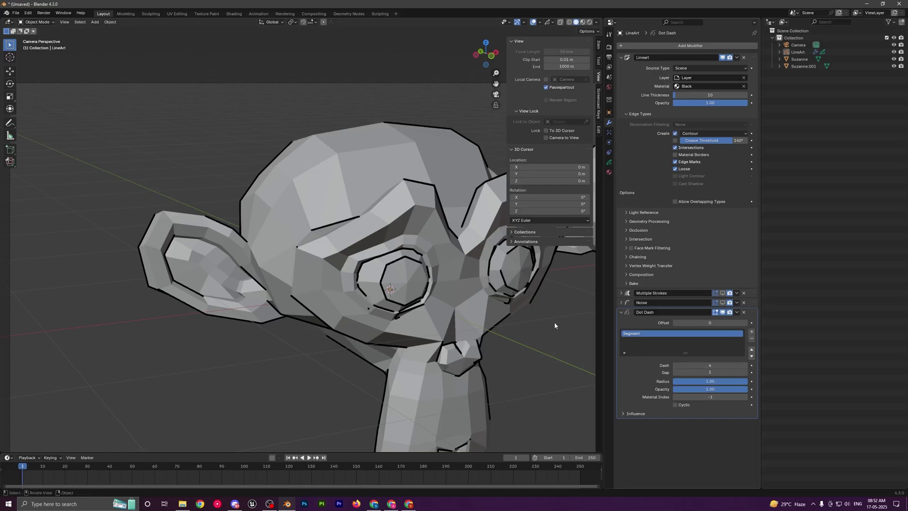
{"action": "scroll", "coordinate": [555, 325], "scroll_direction": "down", "scroll_amount": 3}
{"action": "middle_click_drag", "start_coordinate": [439, 283], "coordinate": [373, 258], "text": "shift"}
{"action": "key", "text": "a"}
{"action": "key", "text": "a"}
{"action": "scroll", "coordinate": [373, 260], "scroll_direction": "down", "scroll_amount": 2}
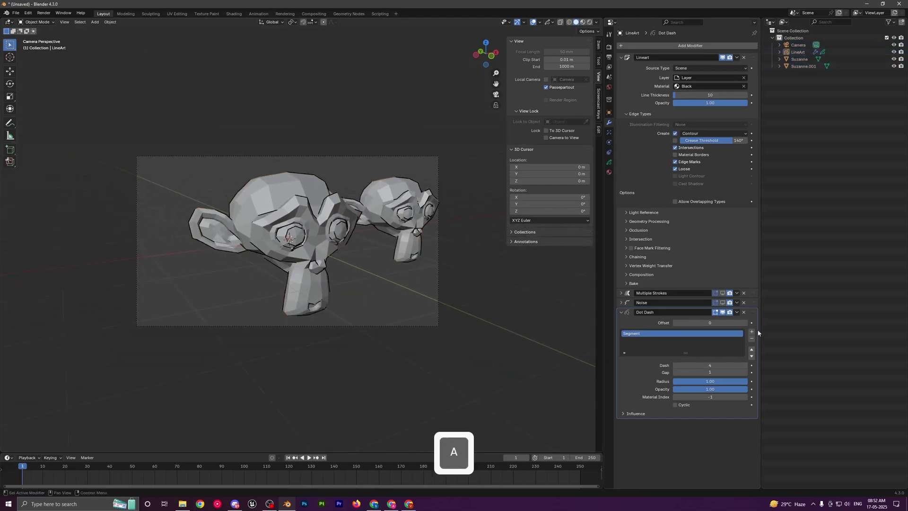
Compare the monkey outlines with the Dot Dash modifier hidden and shown, leaving it enabled, and examine the dashes up close.
{"action": "left_click", "coordinate": [723, 313]}
{"action": "left_click", "coordinate": [724, 313]}
{"action": "left_click", "coordinate": [724, 313]}
{"action": "left_click", "coordinate": [724, 313]}
{"action": "left_click", "coordinate": [724, 313]}
{"action": "left_click", "coordinate": [723, 313]}
{"action": "scroll", "coordinate": [520, 291], "scroll_direction": "up", "scroll_amount": 2}
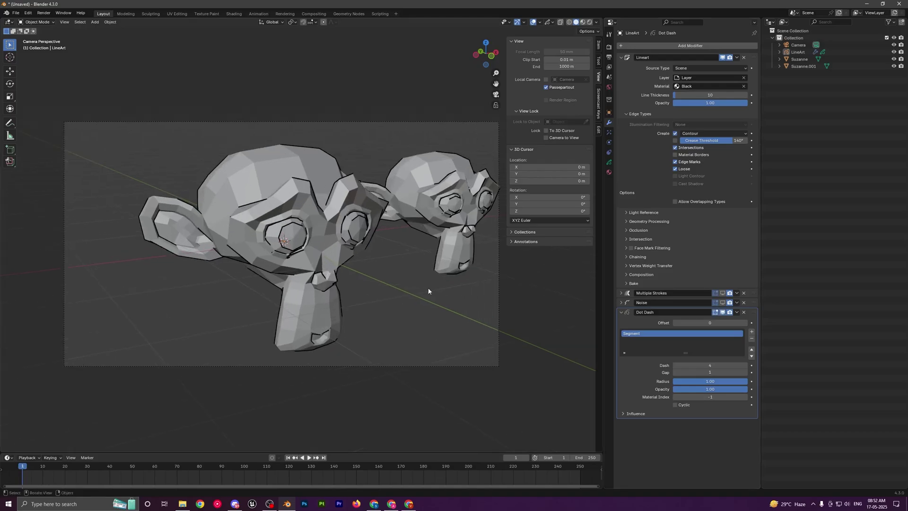
{"action": "middle_click_drag", "start_coordinate": [418, 285], "coordinate": [448, 297], "text": "shift"}
{"action": "scroll", "coordinate": [401, 265], "scroll_direction": "up", "scroll_amount": 2}
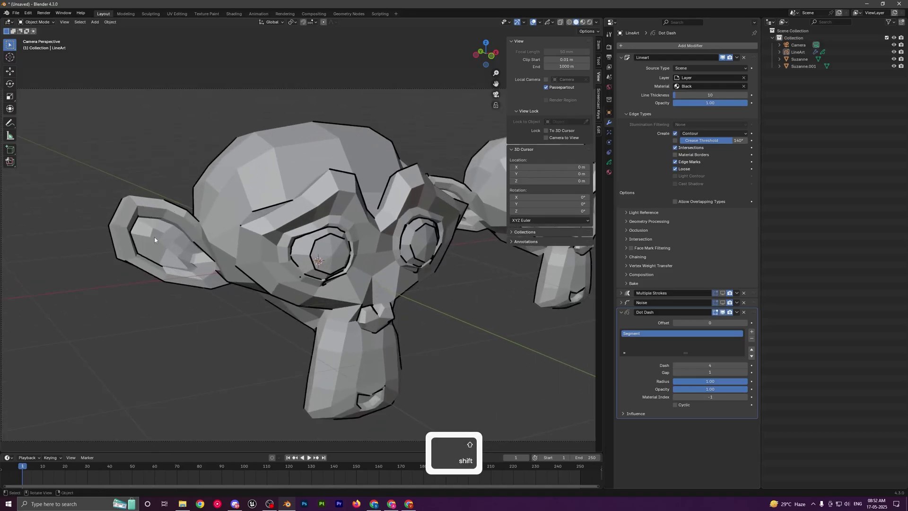
{"action": "middle_click_drag", "start_coordinate": [333, 291], "coordinate": [293, 264], "text": "shift"}
{"action": "mouse_move", "coordinate": [433, 337]}
{"action": "middle_mouse_down", "text": "shift"}
{"action": "mouse_move", "coordinate": [373, 343]}
{"action": "mouse_move", "coordinate": [348, 356]}
{"action": "middle_mouse_up", "text": "shift"}
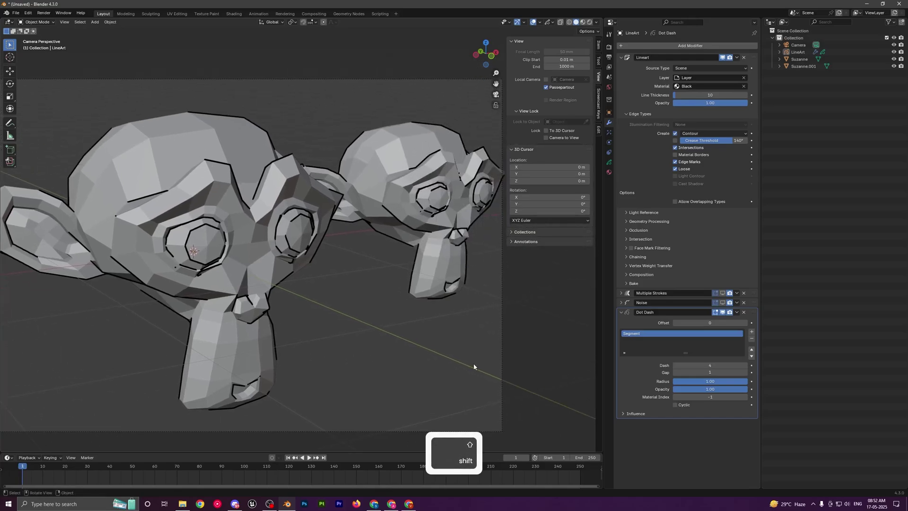
Turn the viewport display of the Multiple Strokes and Noise modifiers back on and refresh the outlines.
{"action": "left_click", "coordinate": [723, 293]}
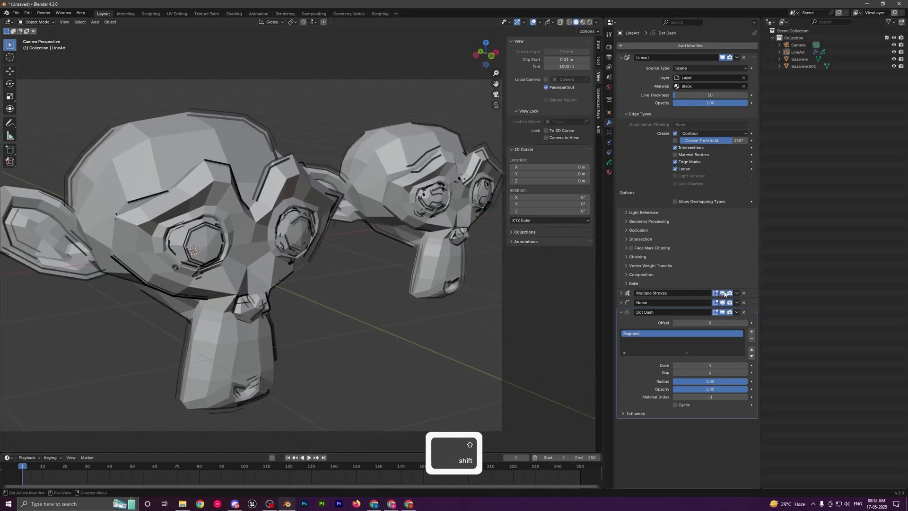
{"action": "scroll", "coordinate": [321, 296], "scroll_direction": "down", "scroll_amount": 3}
{"action": "key", "text": "a"}
{"action": "key", "text": "a"}
{"action": "scroll", "coordinate": [309, 279], "scroll_direction": "down", "scroll_amount": 2}
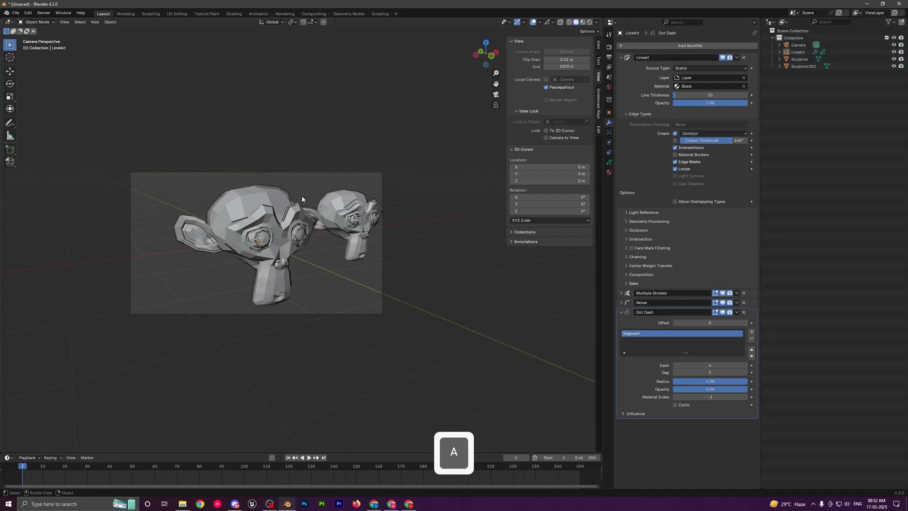
{"action": "scroll", "coordinate": [382, 263], "scroll_direction": "up", "scroll_amount": 1}
{"action": "middle_click_drag", "start_coordinate": [381, 262], "coordinate": [467, 281], "text": "shift"}
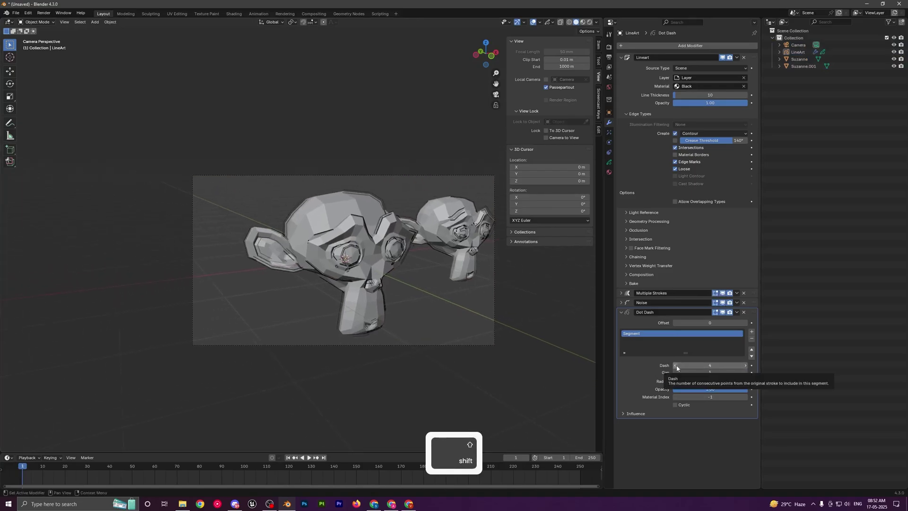
Try lower and higher Dash counts for the Dot Dash segment and refresh the outlines in the camera view.
{"action": "left_click", "coordinate": [676, 365]}
{"action": "left_click", "coordinate": [745, 366]}
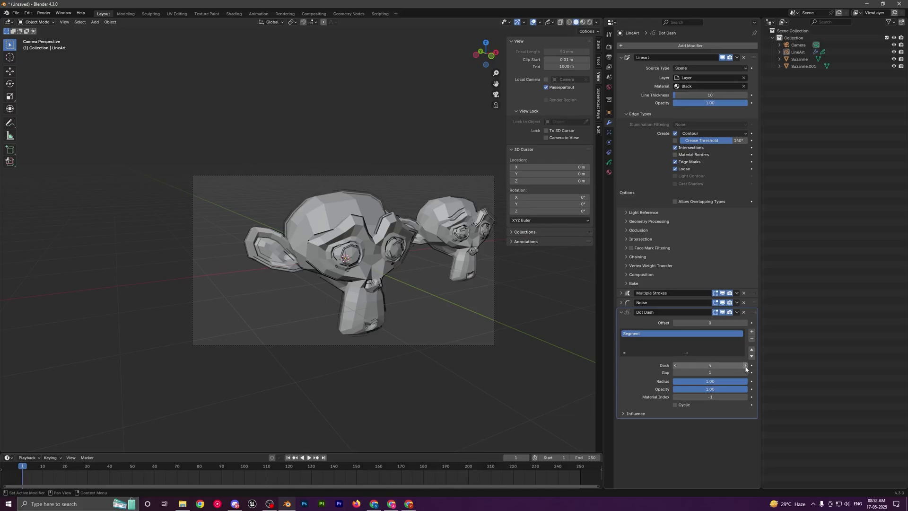
{"action": "left_click", "coordinate": [745, 366]}
{"action": "key", "text": "a"}
{"action": "scroll", "coordinate": [434, 309], "scroll_direction": "down", "scroll_amount": 4}
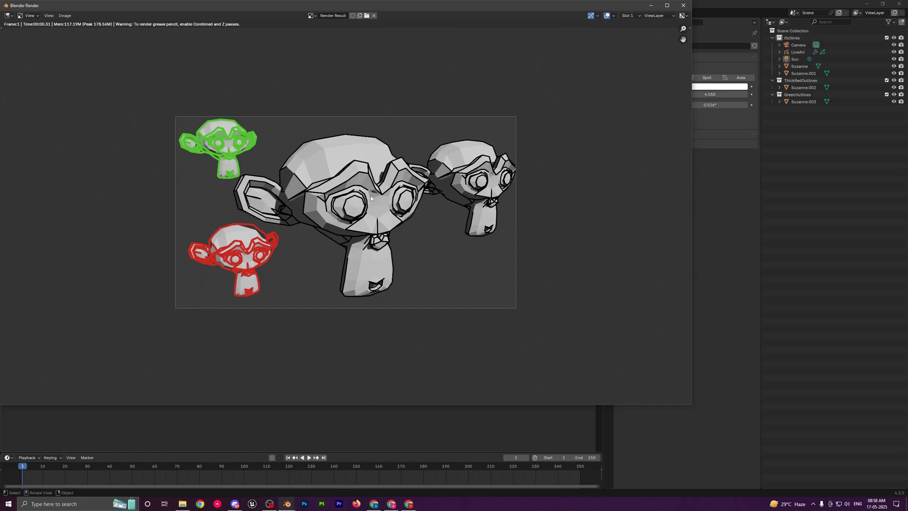
{"action": "scroll", "coordinate": [324, 230], "scroll_direction": "up", "scroll_amount": 2}
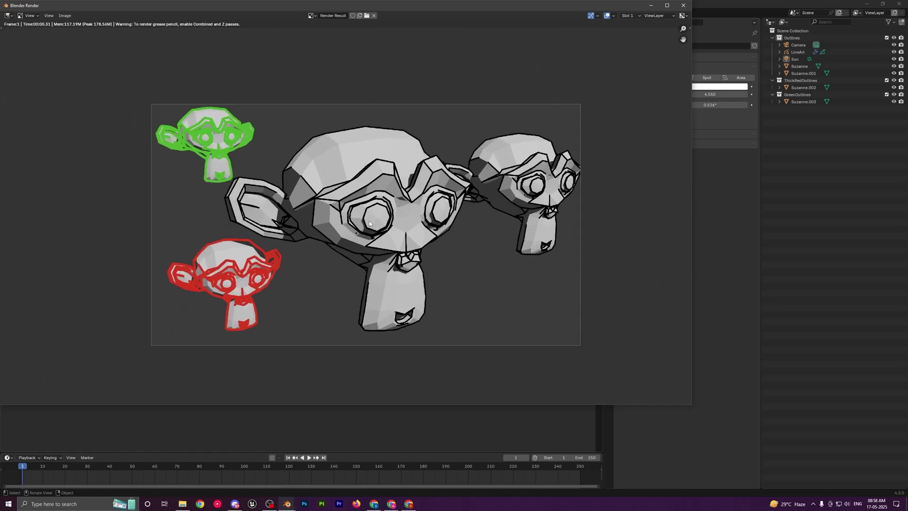